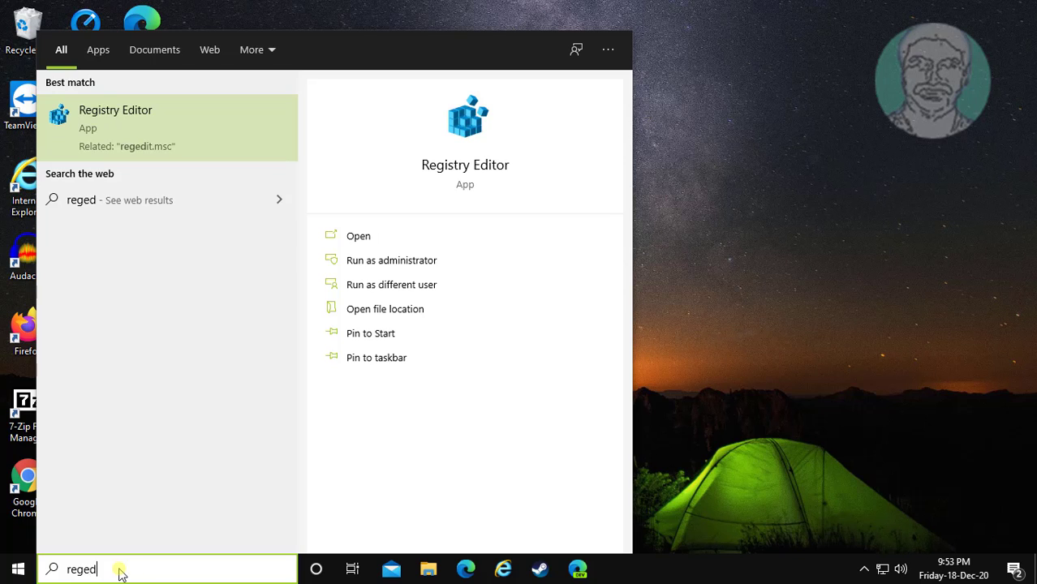
# Find regedit through the Windows search, launch Registry Editor and allow it to make changes to the device
pyautogui.write('it')
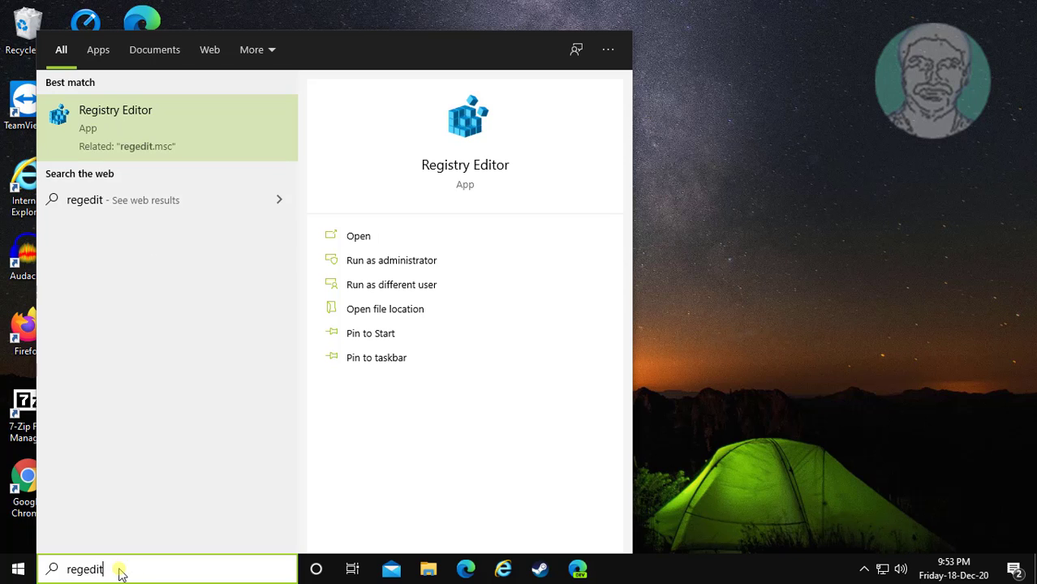
pyautogui.click(173, 130)
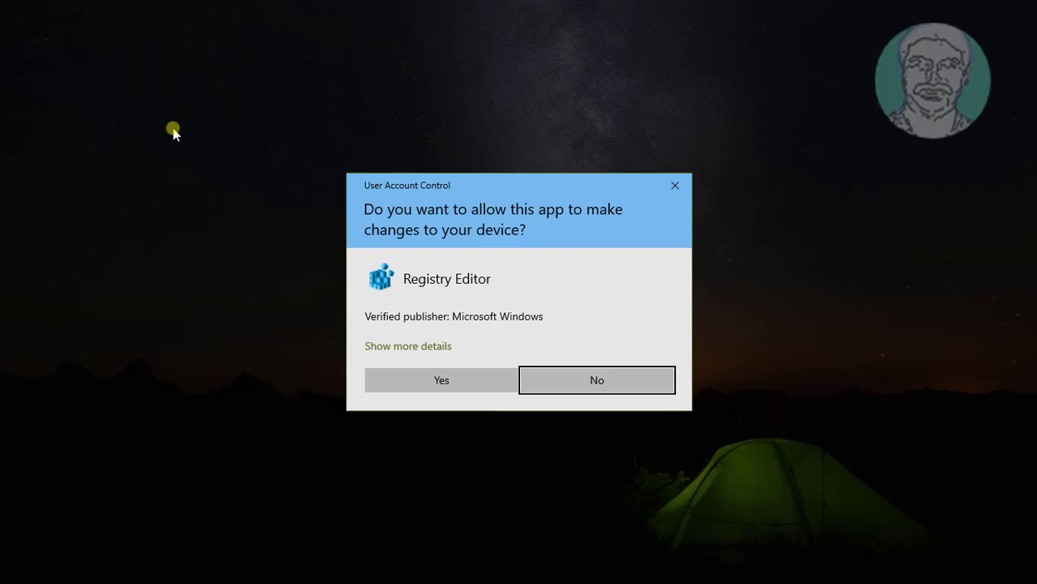
pyautogui.click(435, 375)
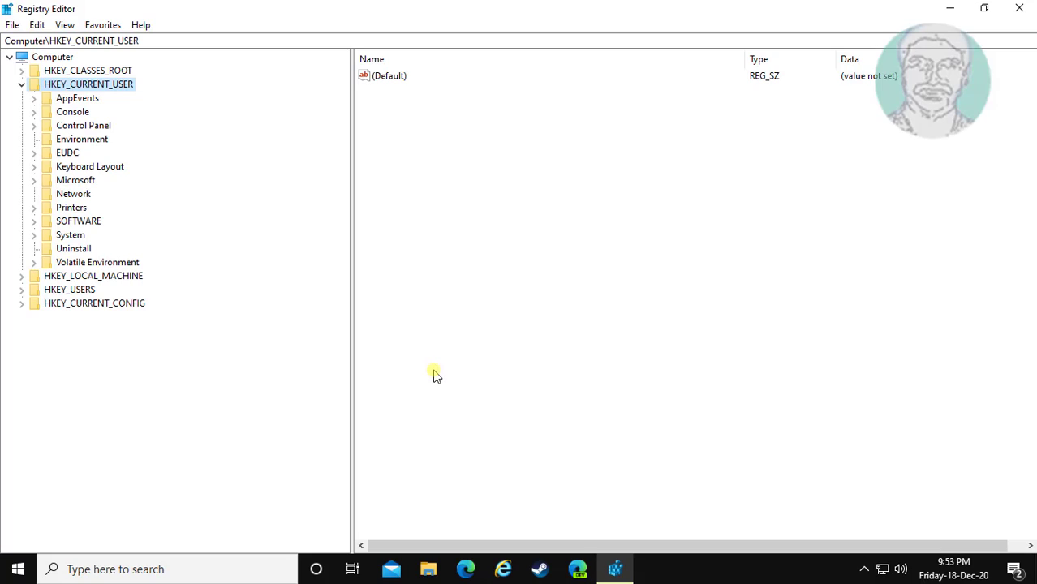
# Export the HKEY_CLASSES_ROOT branch to the Documents folder as a registration file named backupnew
pyautogui.press('Left')
pyautogui.press('Up')
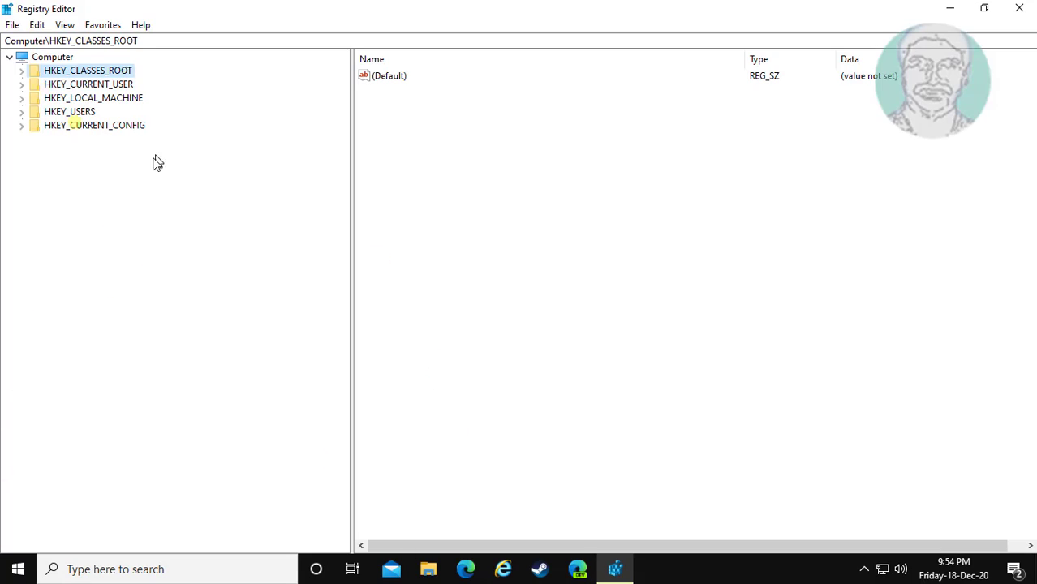
pyautogui.click(12, 26)
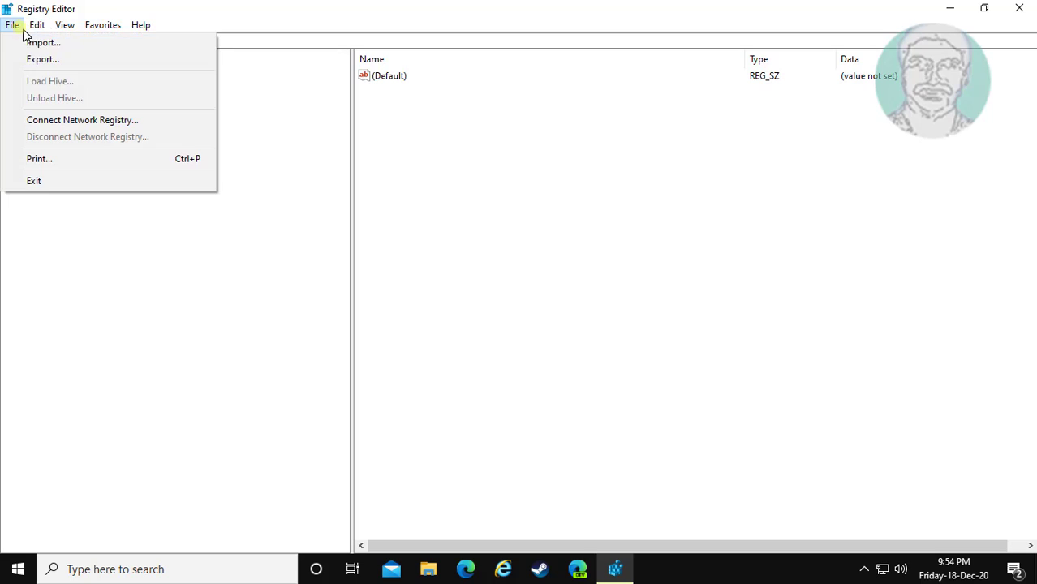
pyautogui.click(49, 59)
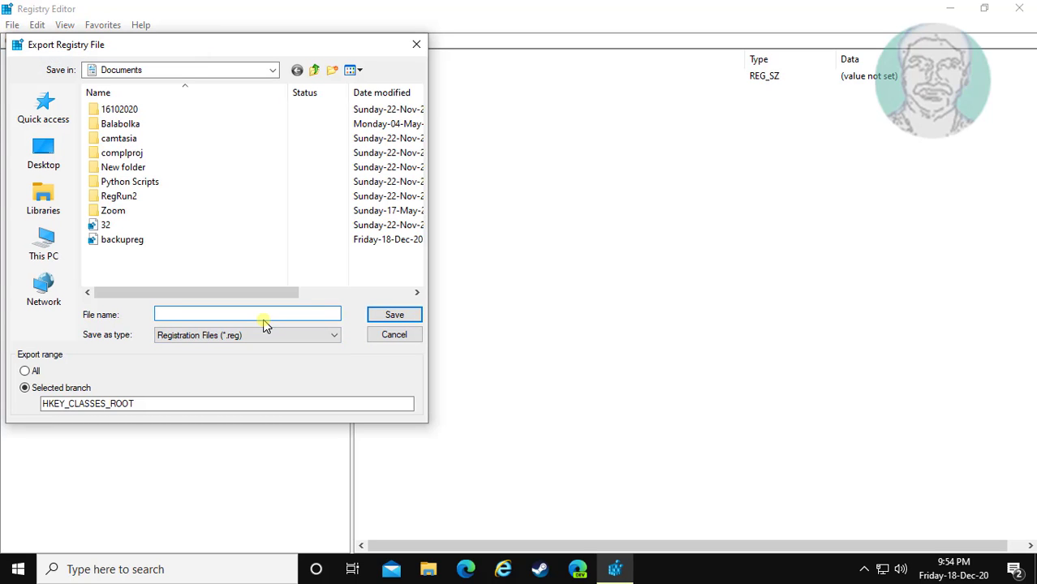
pyautogui.write('back')
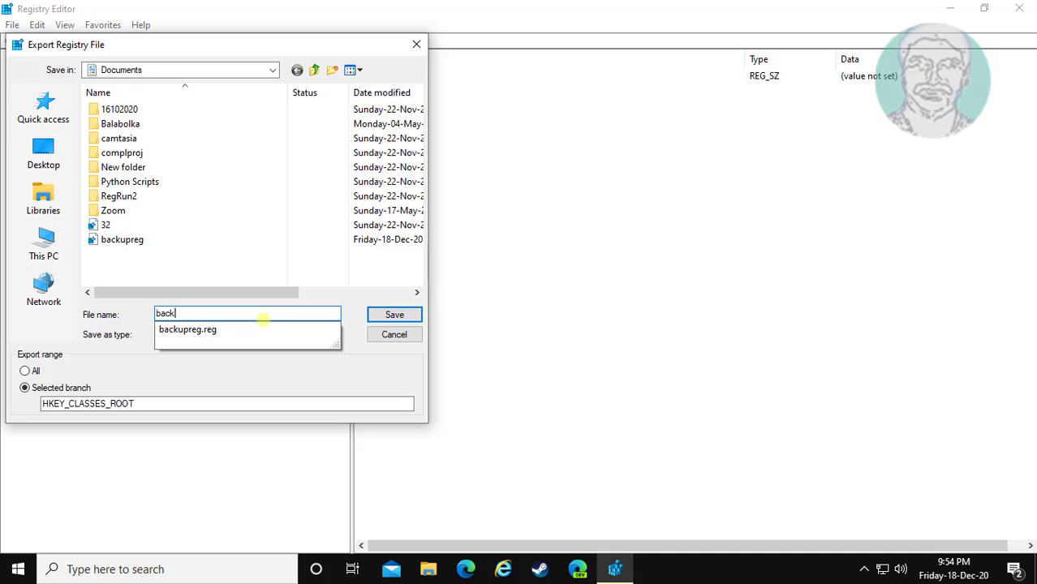
pyautogui.write('upnew')
pyautogui.press('Return')
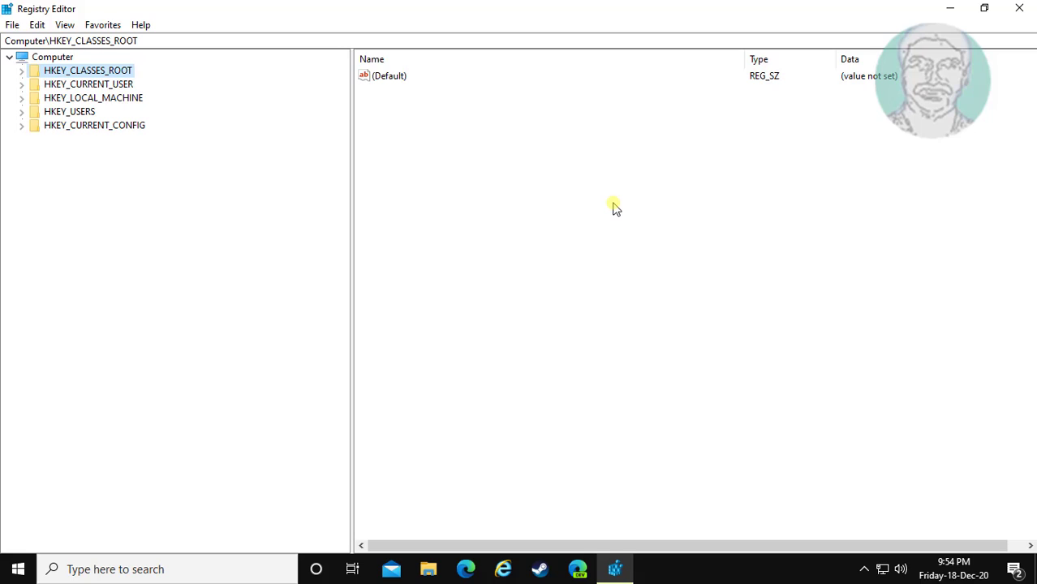
# Restore the Registry Editor window to a smaller size and create a new Microsoft Access Database file on the desktop
pyautogui.click(985, 7)
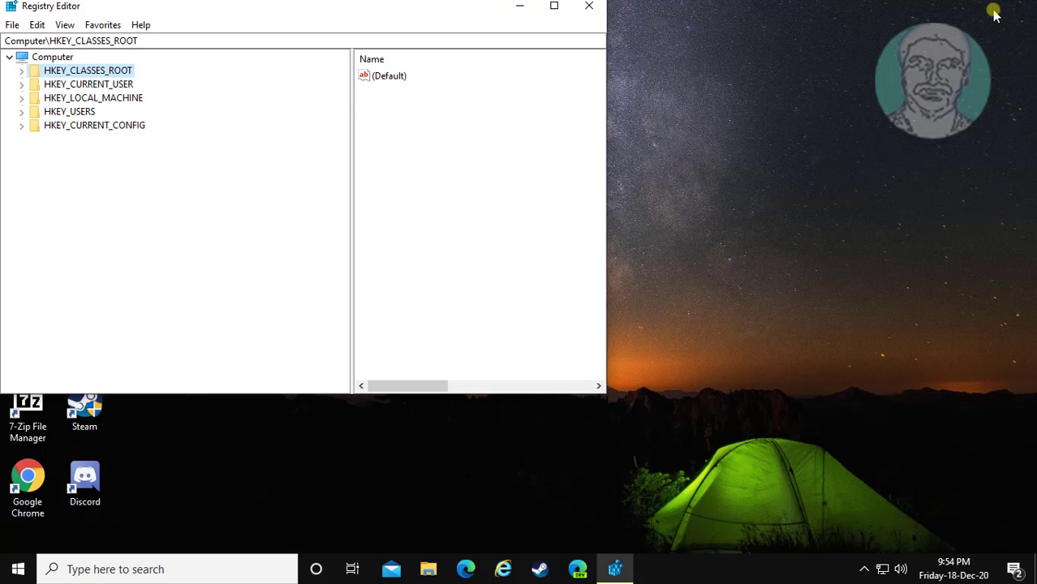
pyautogui.rightClick(768, 173)
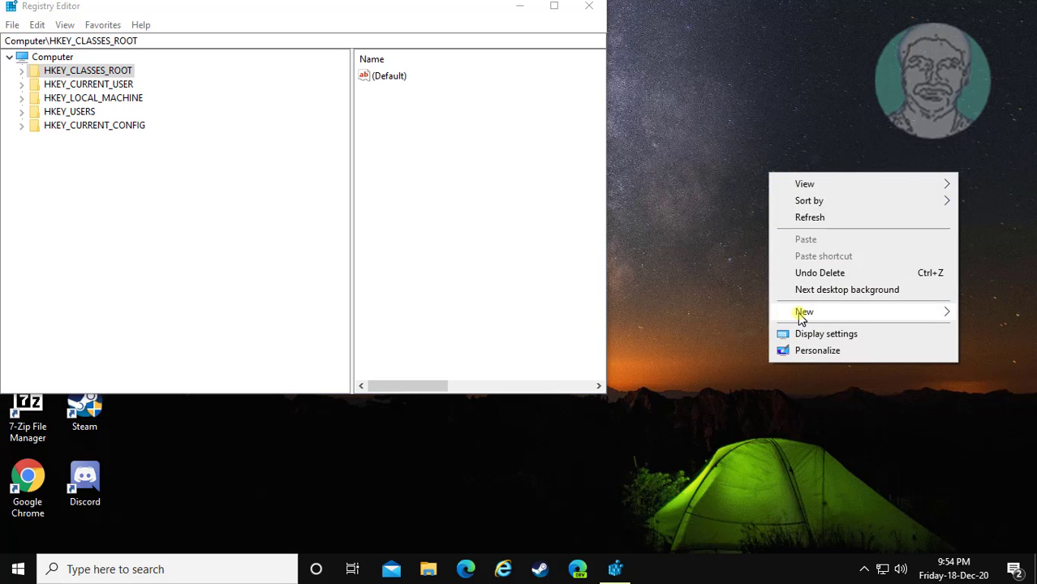
pyautogui.moveTo(802, 316)
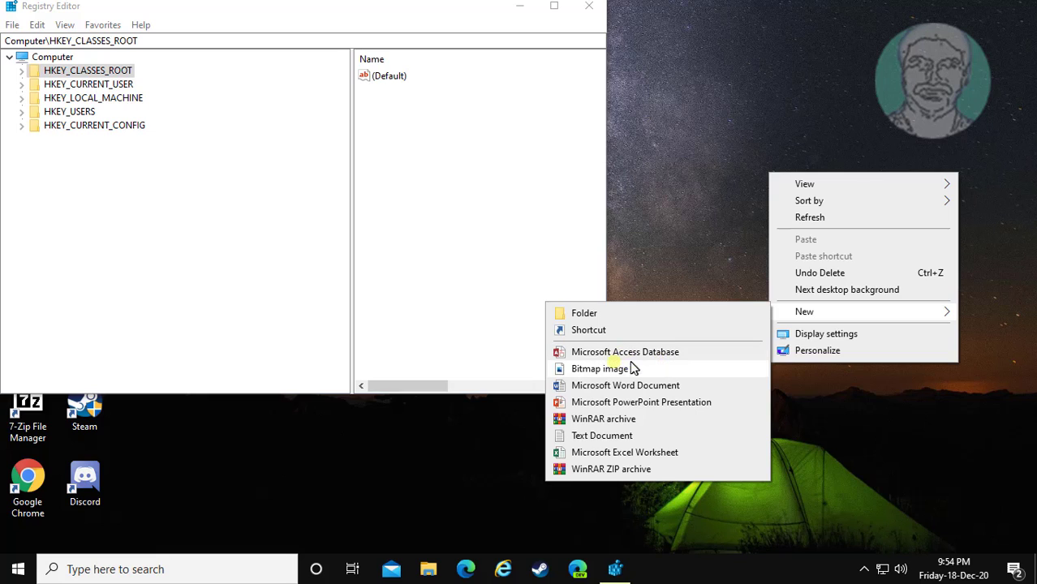
pyautogui.click(660, 356)
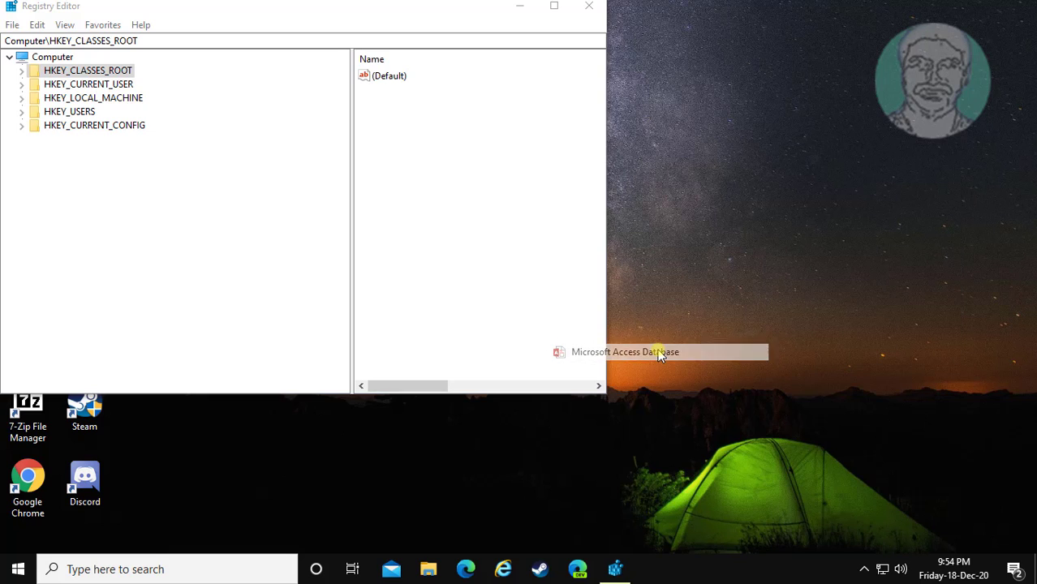
pyautogui.click(807, 213)
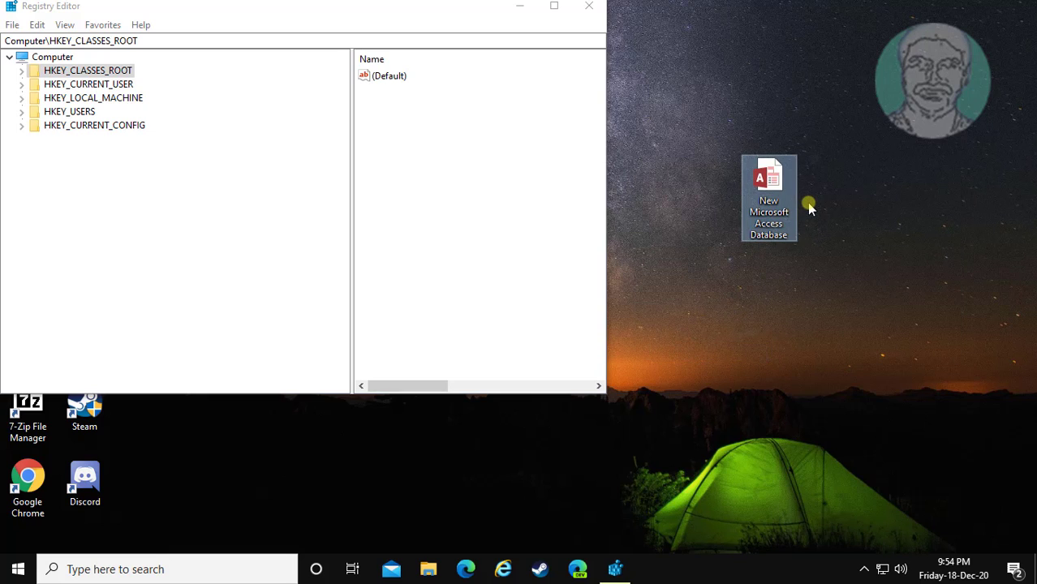
# Open the properties of the new Access database file and copy its .accdb extension
pyautogui.rightClick(763, 186)
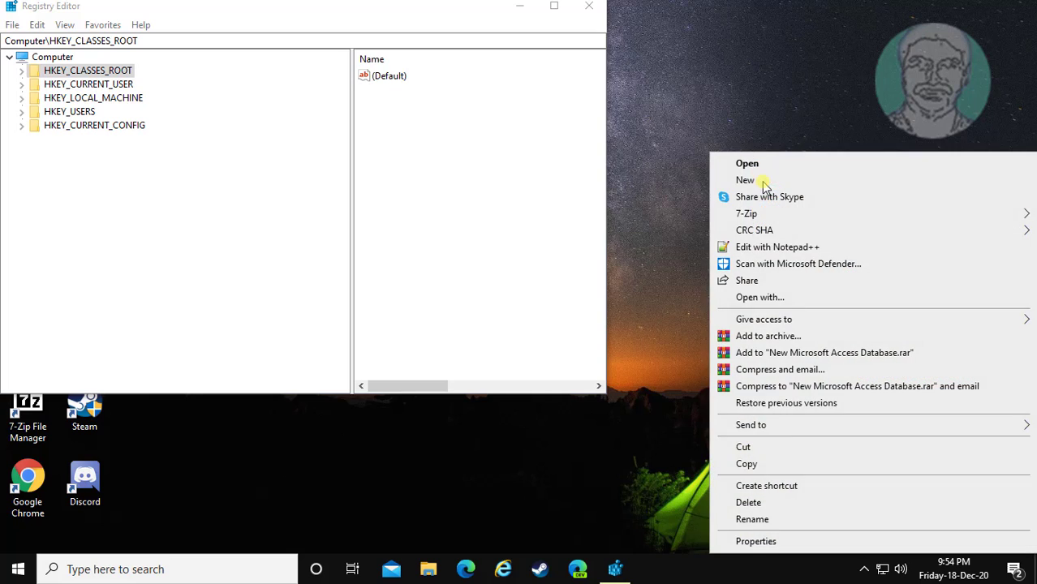
pyautogui.click(763, 540)
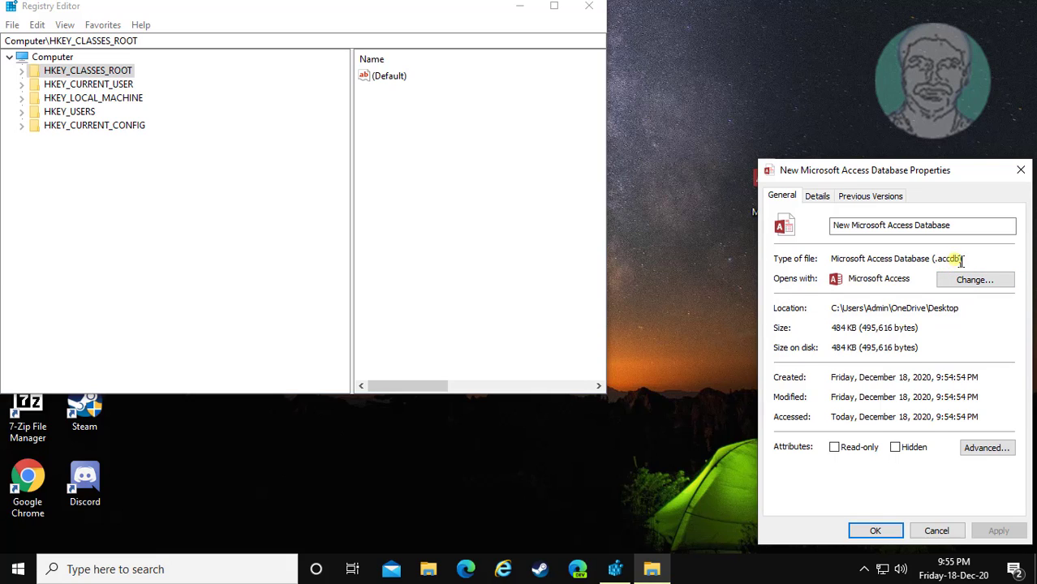
pyautogui.moveTo(935, 258); pyautogui.dragTo(965, 258)
pyautogui.rightClick(948, 258)
pyautogui.click(908, 306)
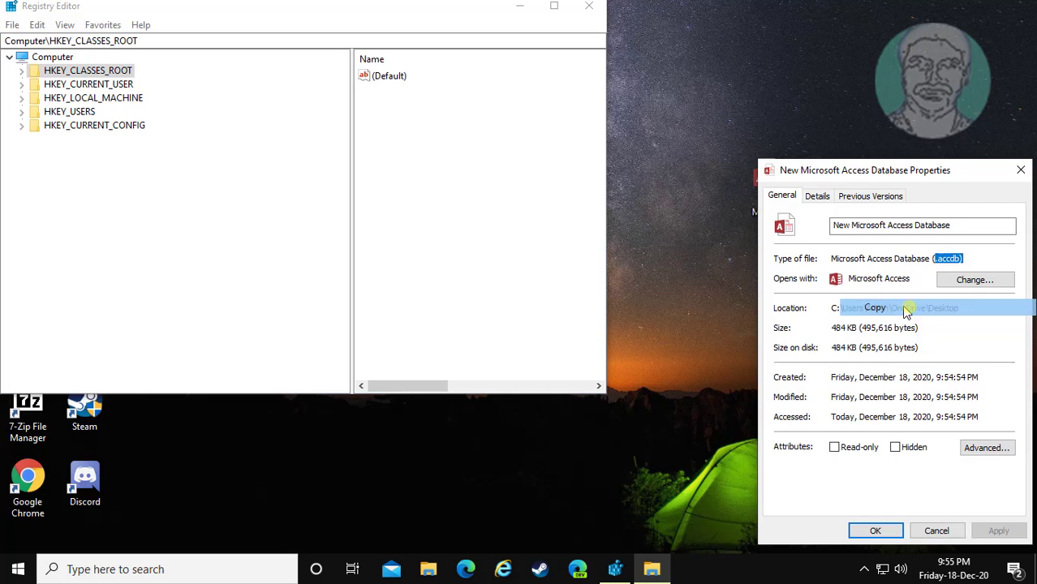
# Search the registry for .accdb, pasting the copied extension as the search text
pyautogui.click(37, 25)
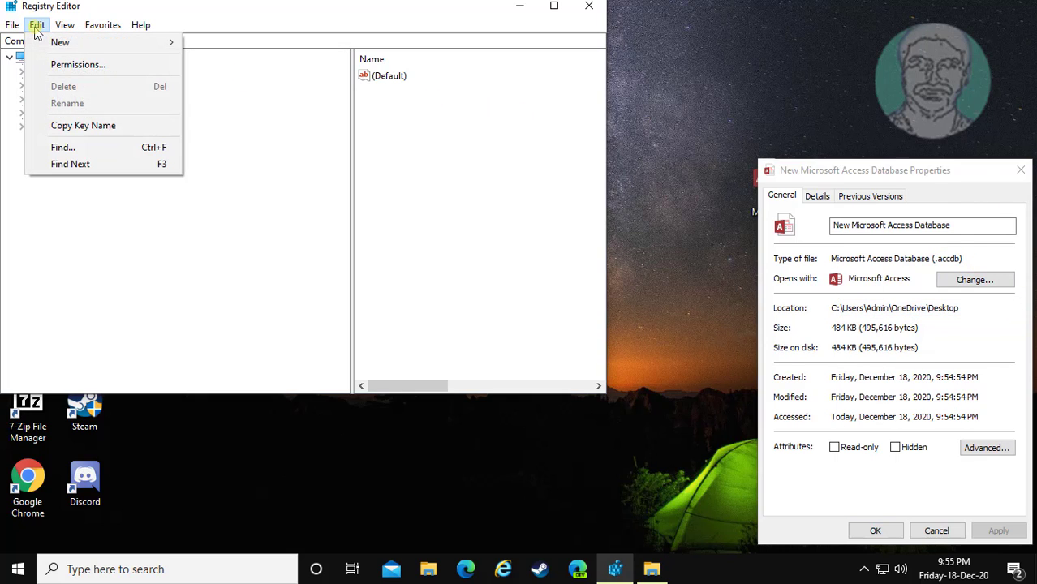
pyautogui.click(87, 147)
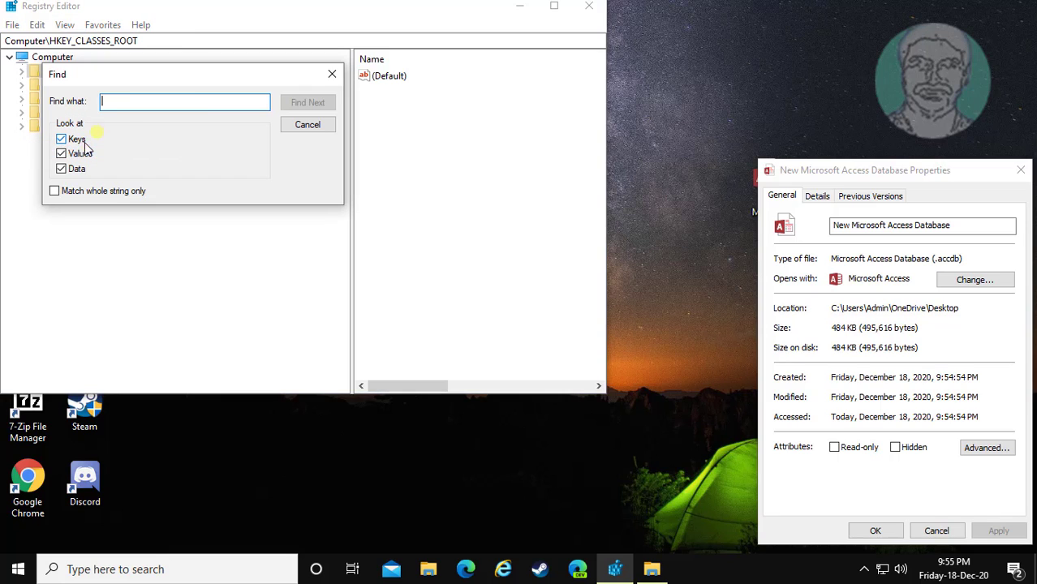
pyautogui.rightClick(111, 103)
pyautogui.click(162, 169)
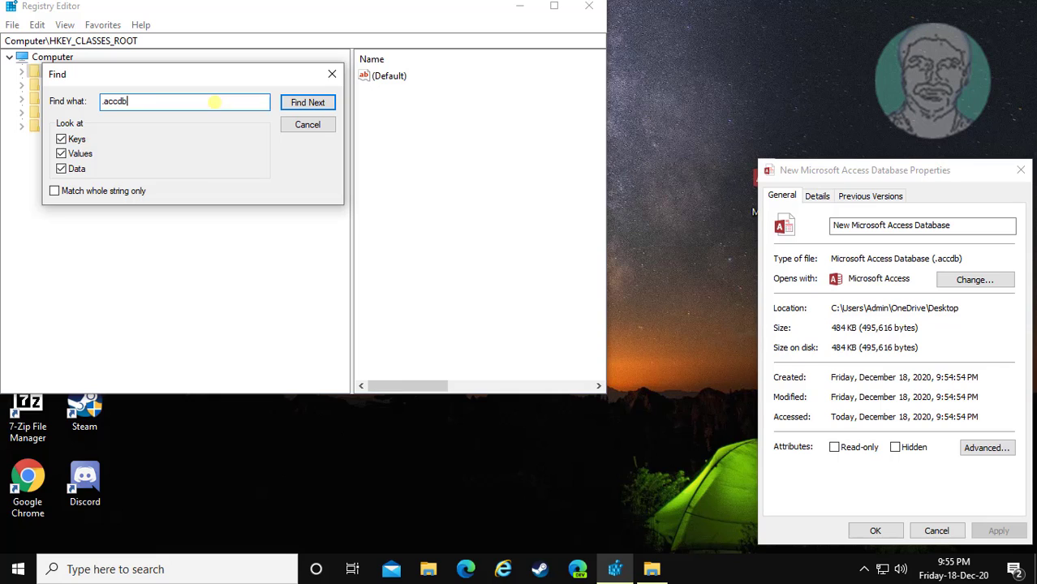
pyautogui.click(308, 102)
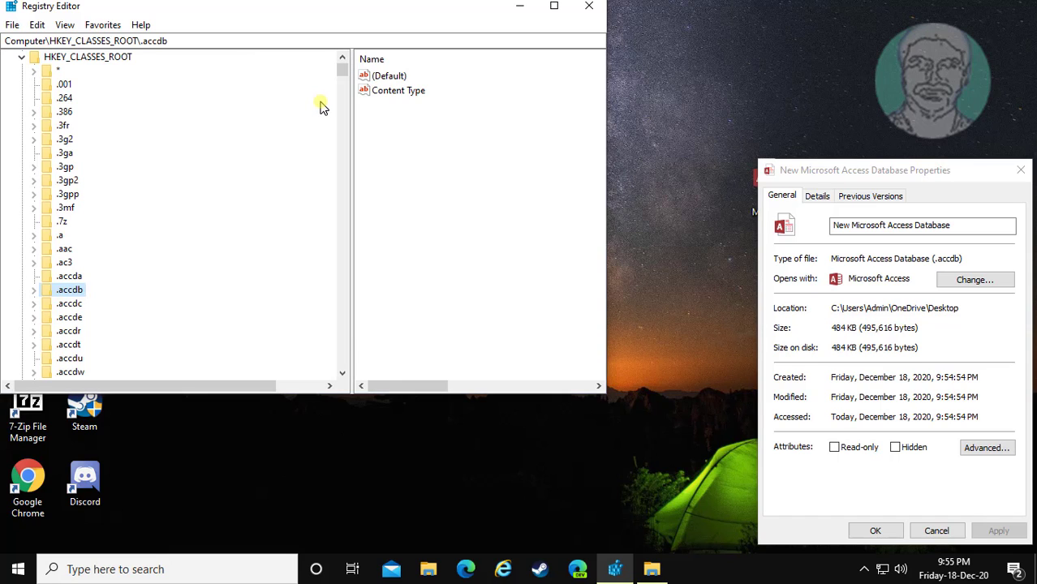
# Rename the ShellNew key under .accdb\Access.Application.16 to //ShellNew
pyautogui.click(33, 291)
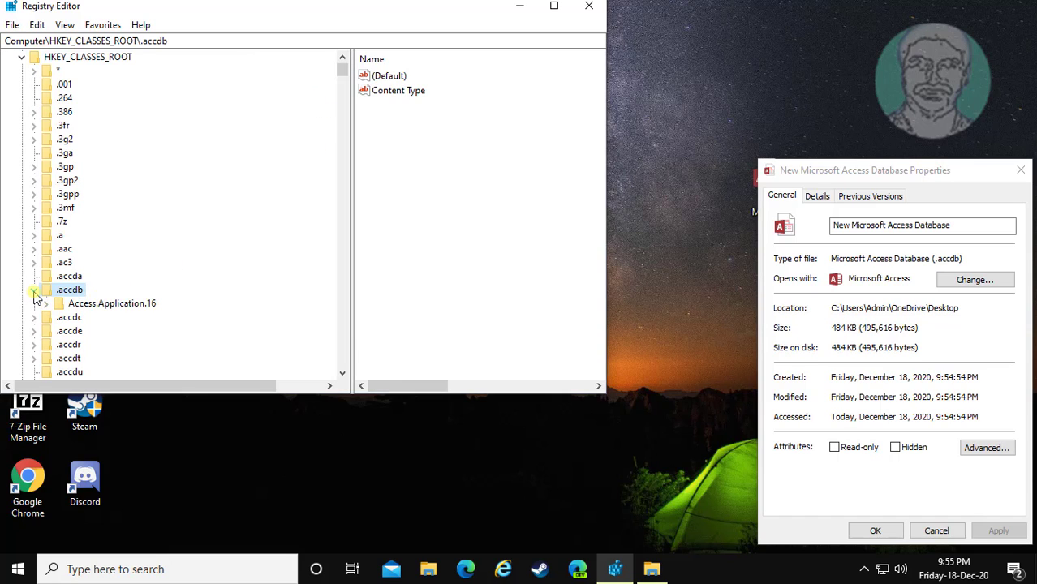
pyautogui.click(91, 305)
pyautogui.click(46, 304)
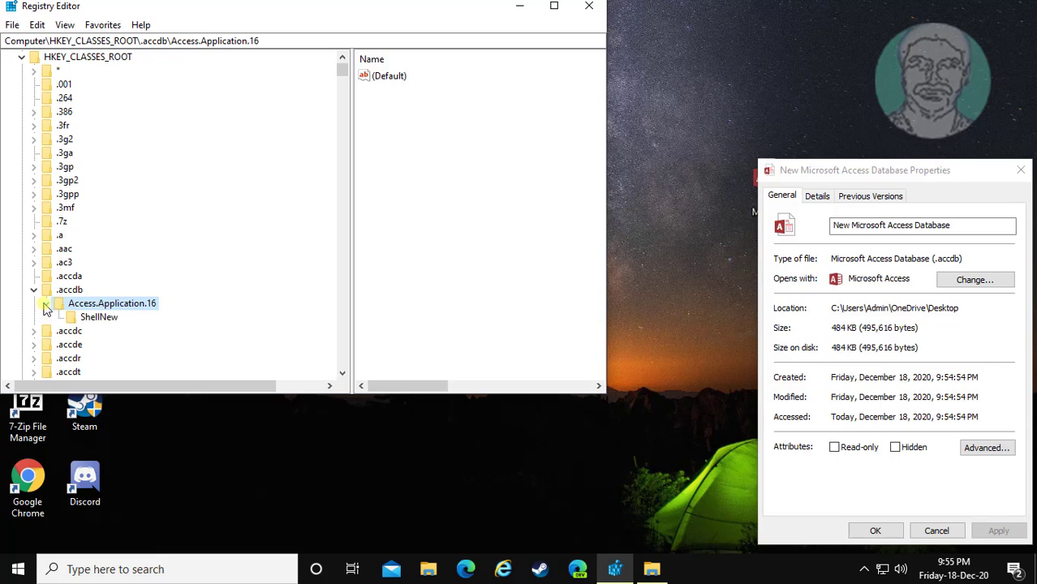
pyautogui.click(99, 317)
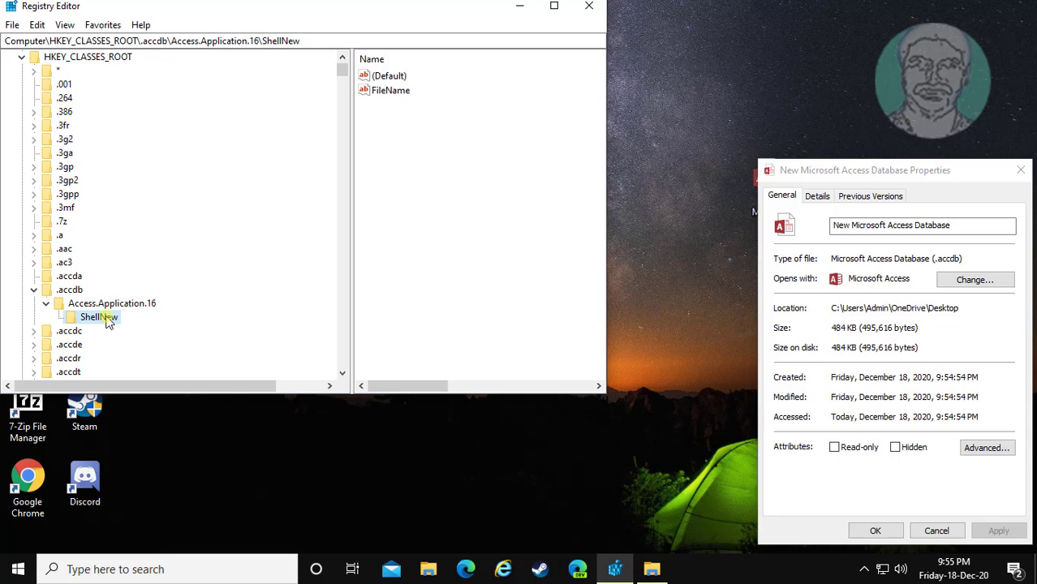
pyautogui.rightClick(109, 321)
pyautogui.click(157, 400)
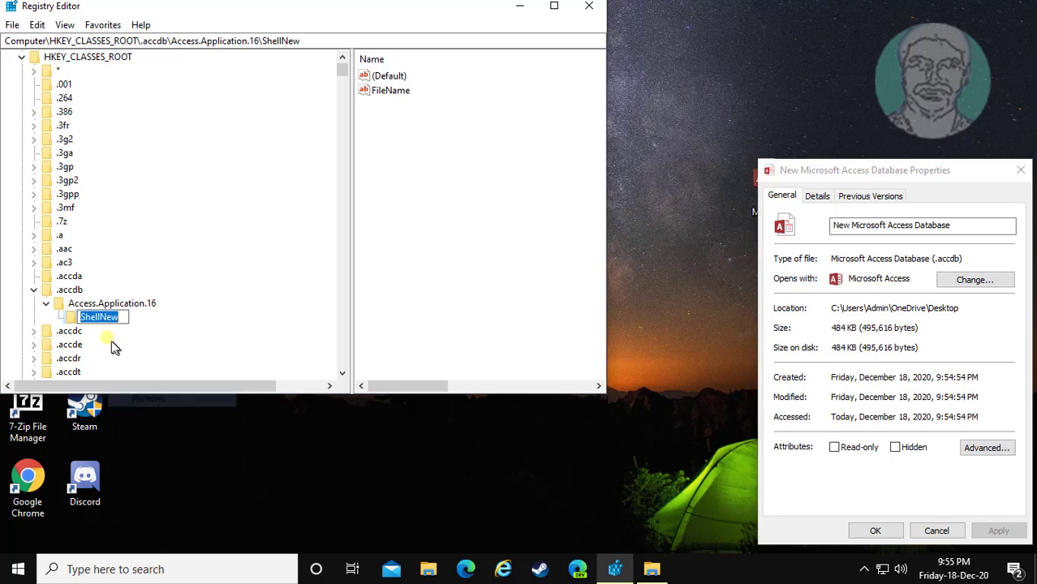
pyautogui.press('Home')
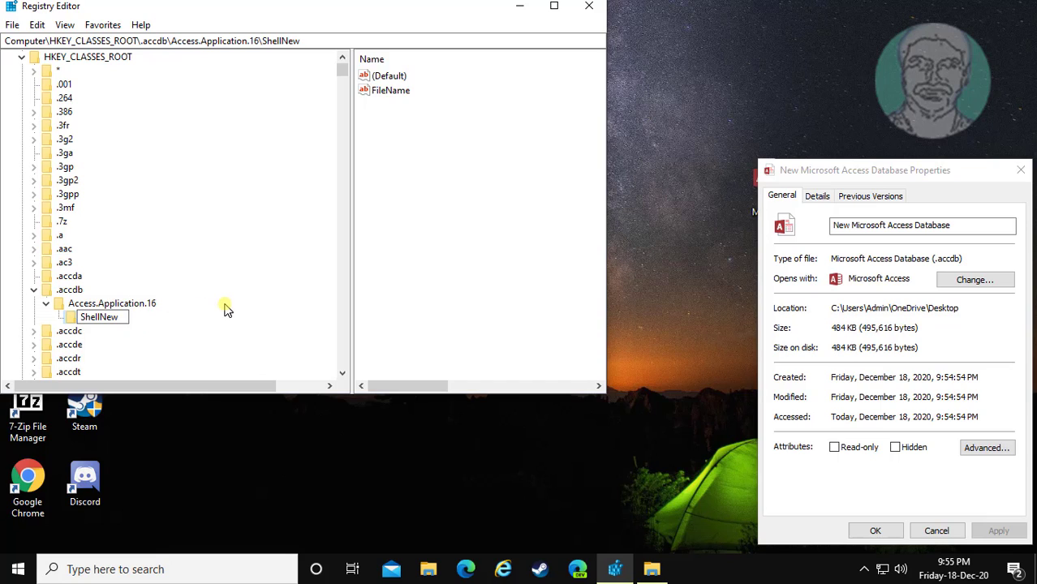
pyautogui.write('//')
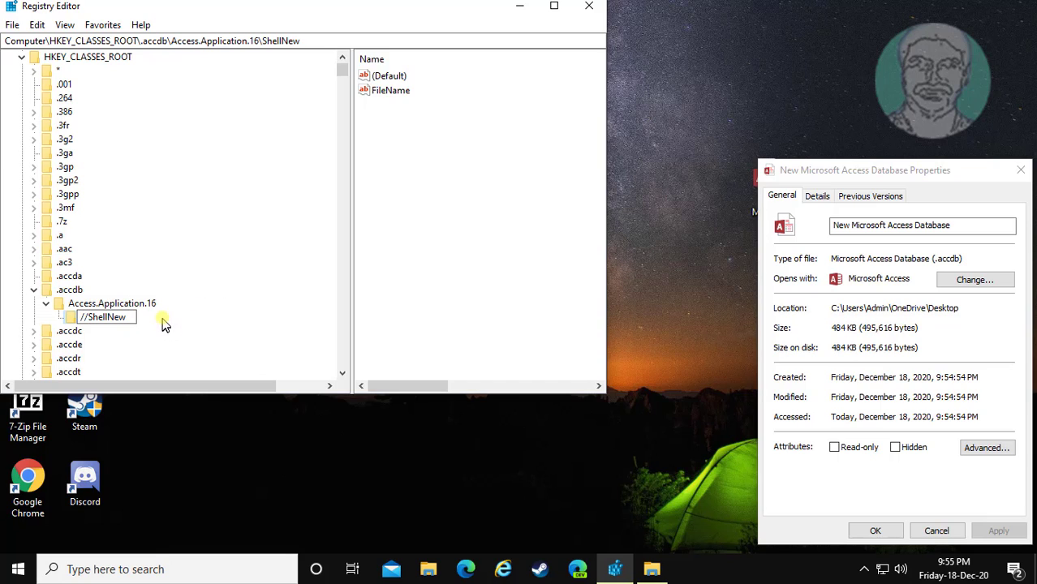
pyautogui.press('Return')
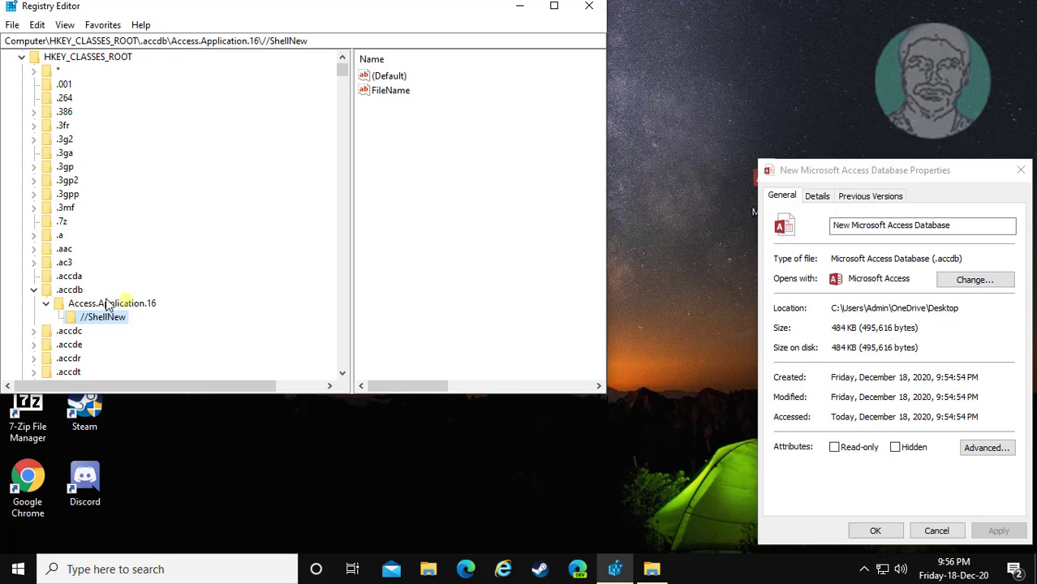
# Close the database file's properties and create a new Bitmap image file on the desktop, keeping its default name
pyautogui.click(1020, 169)
pyautogui.rightClick(847, 253)
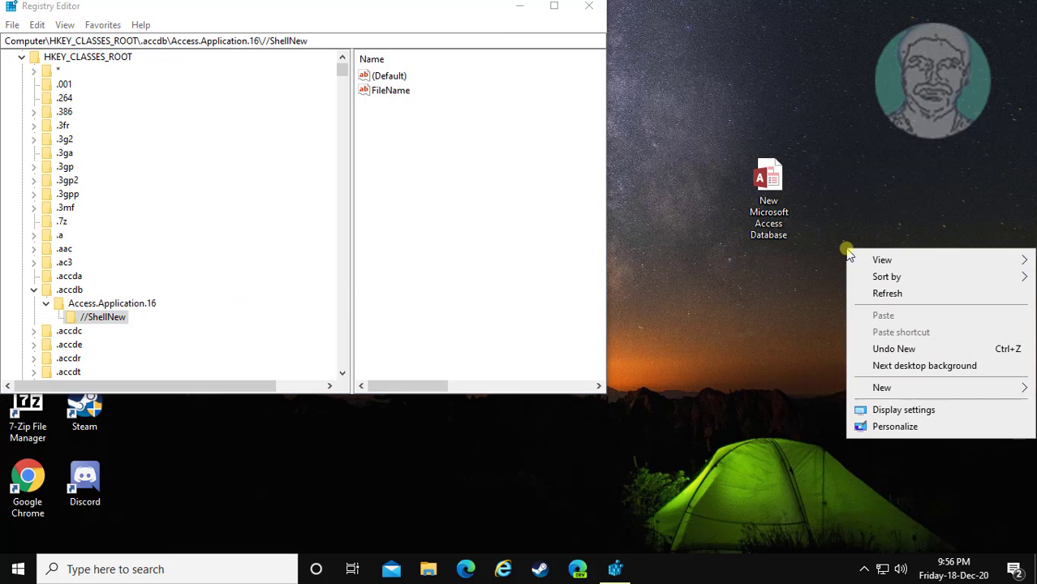
pyautogui.moveTo(885, 389)
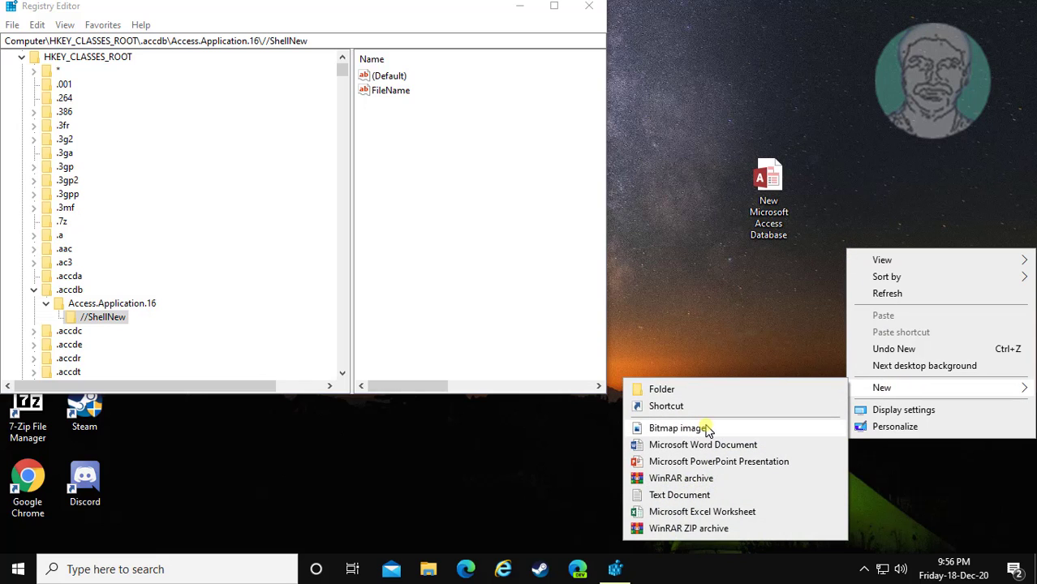
pyautogui.click(678, 428)
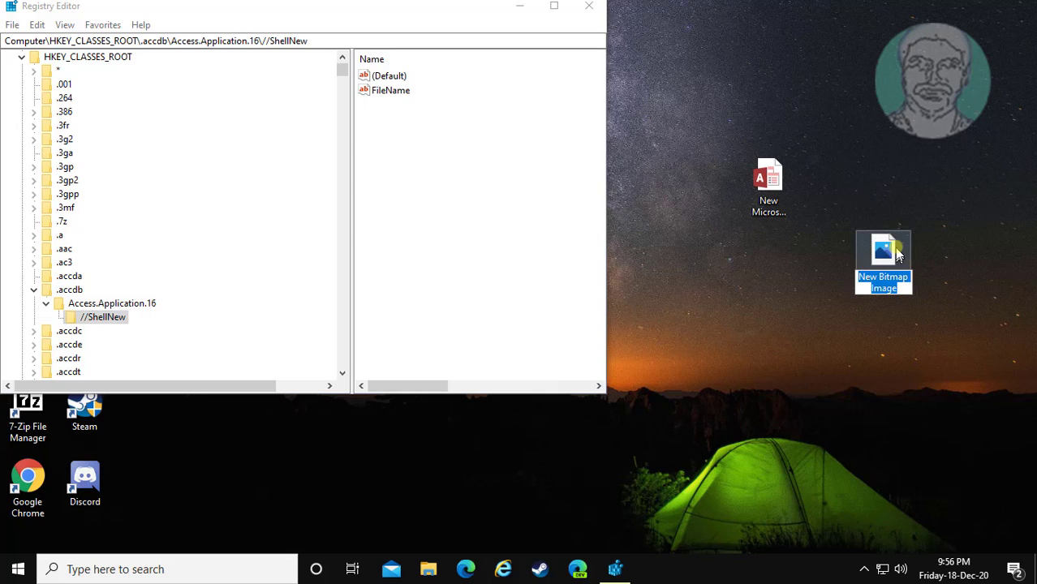
pyautogui.click(898, 254)
# Open the properties of the new bitmap image file and copy its .bmp extension
pyautogui.rightClick(897, 253)
pyautogui.click(822, 539)
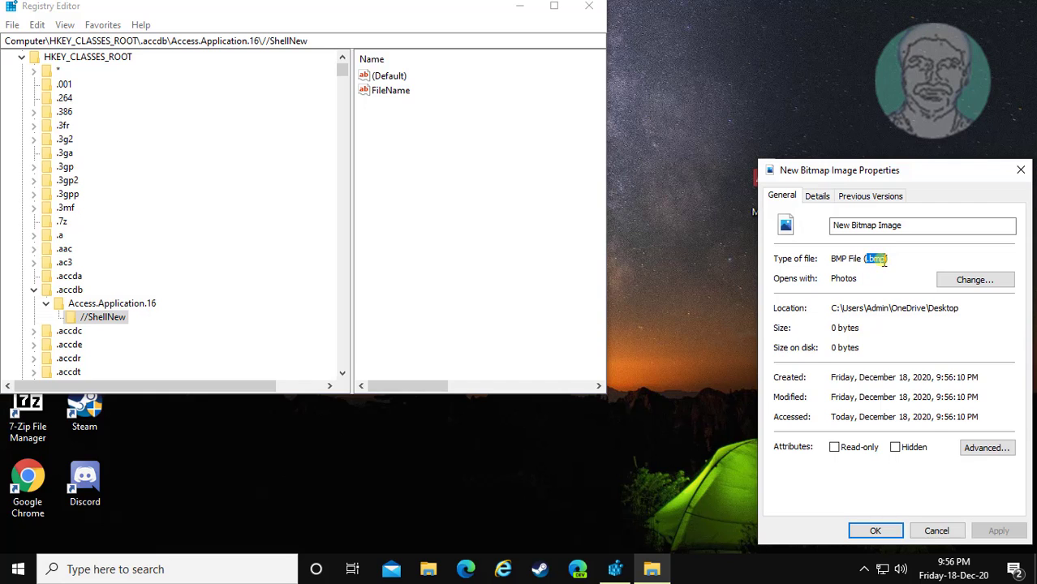
pyautogui.rightClick(883, 260)
pyautogui.click(885, 310)
# Search the registry for .bmp, replacing the previous search text with the copied extension
pyautogui.click(38, 25)
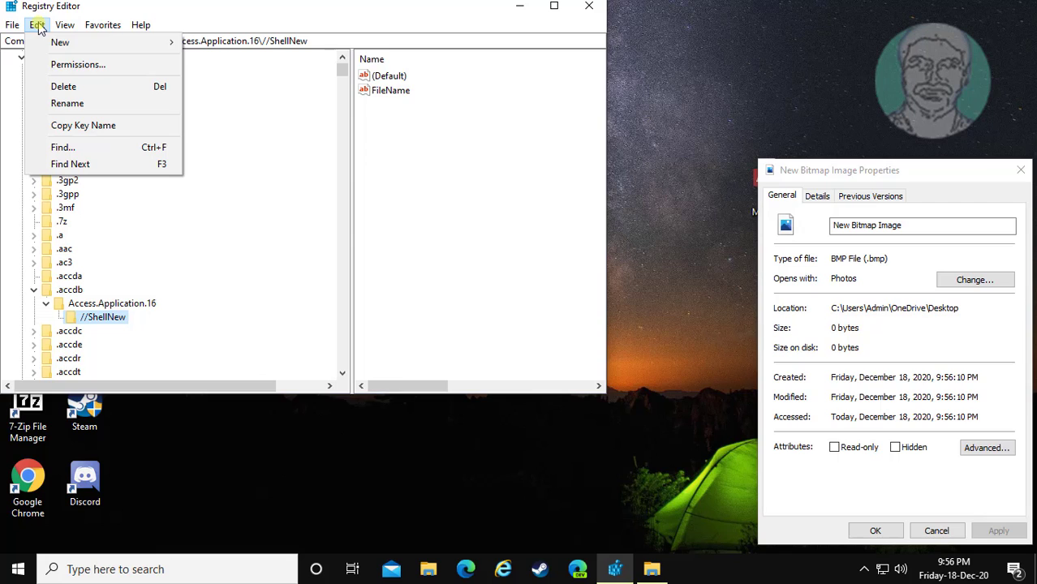
pyautogui.click(65, 147)
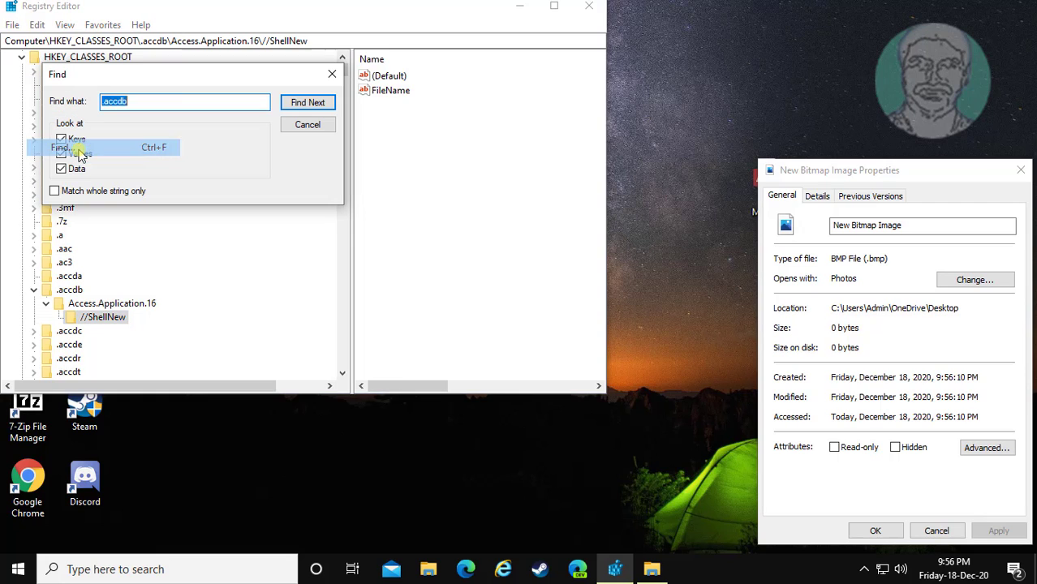
pyautogui.rightClick(115, 100)
pyautogui.click(158, 163)
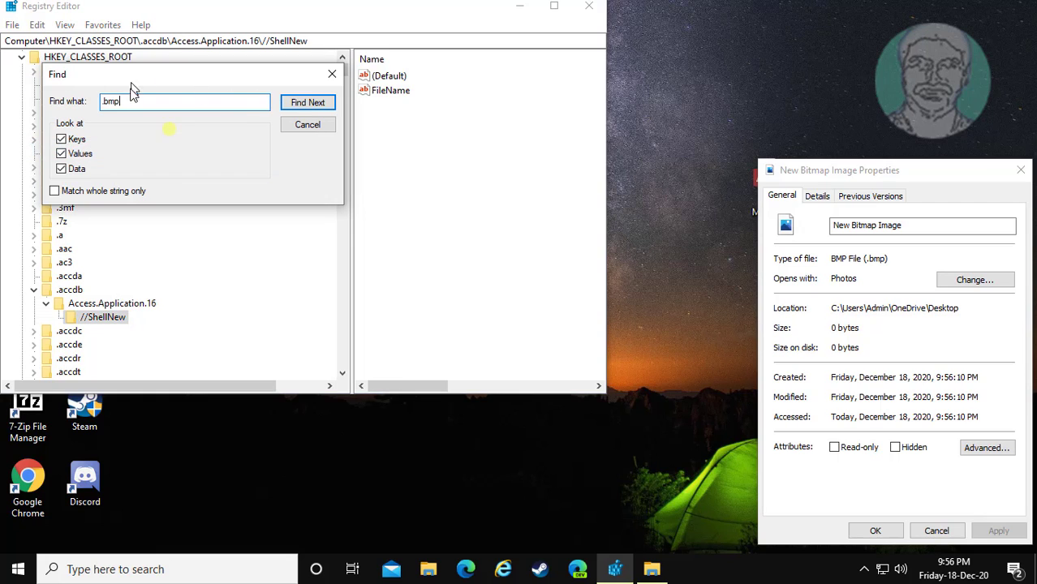
pyautogui.click(320, 104)
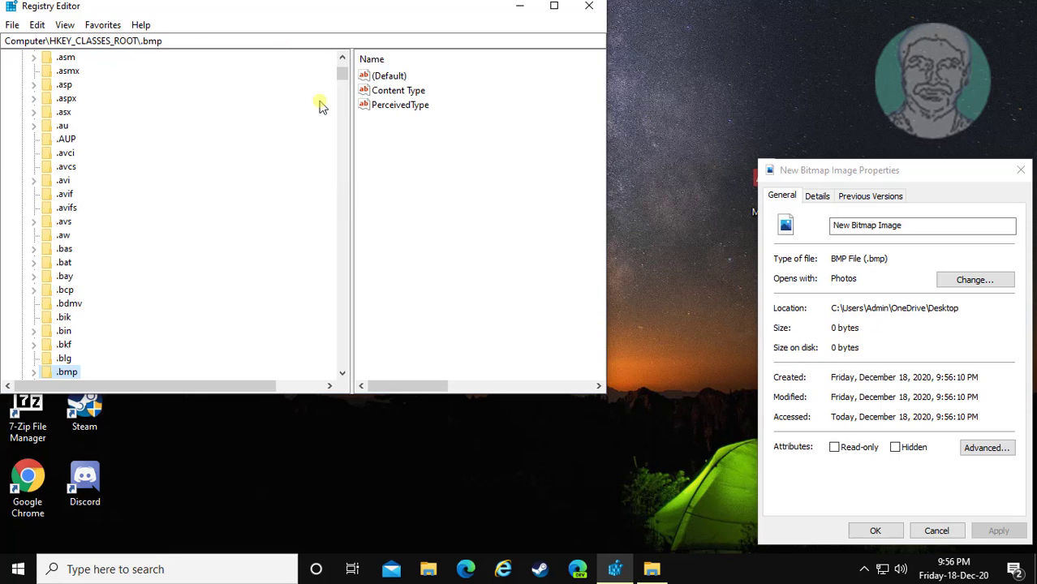
# Rename the ShellNew key under .bmp to //ShellNew
pyautogui.scroll(-3, 274, 278)
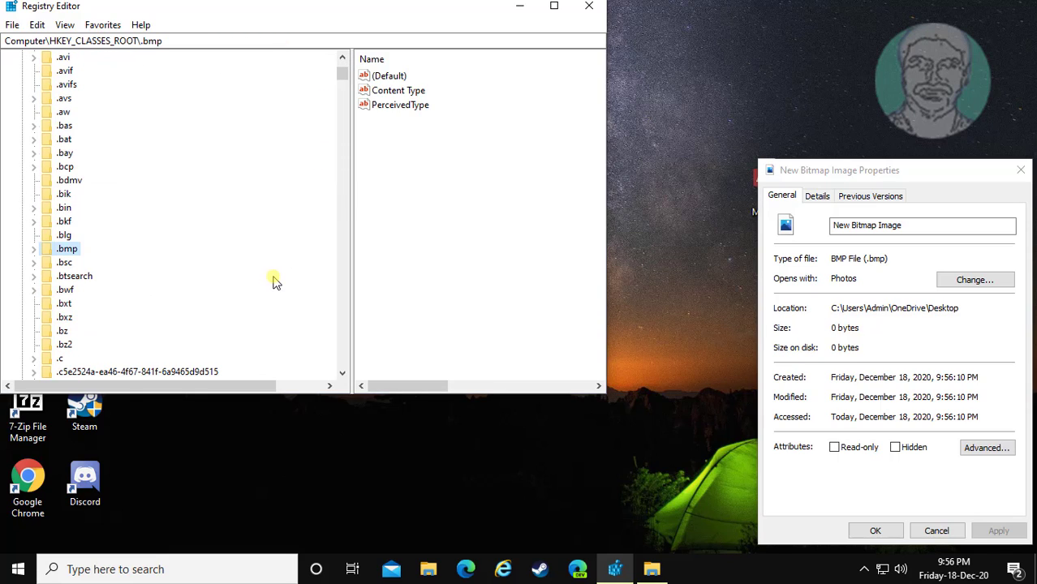
pyautogui.click(34, 250)
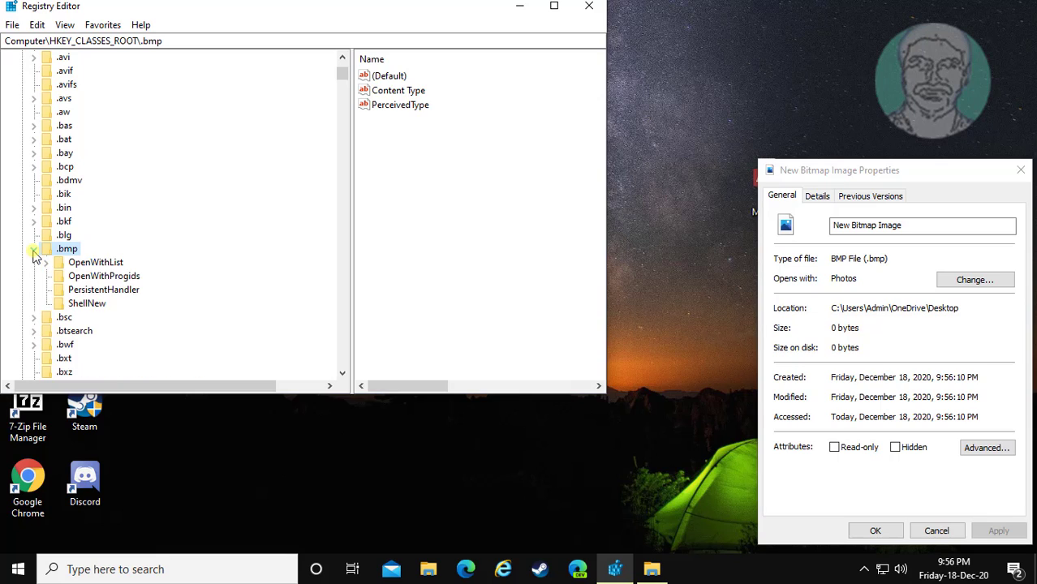
pyautogui.click(97, 306)
pyautogui.rightClick(97, 305)
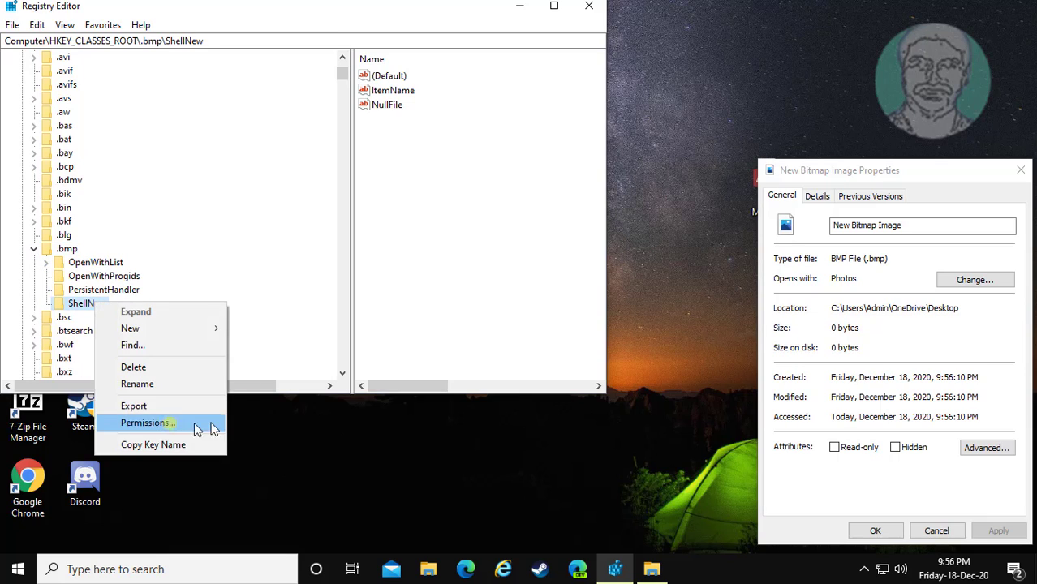
pyautogui.click(157, 385)
pyautogui.press('Home')
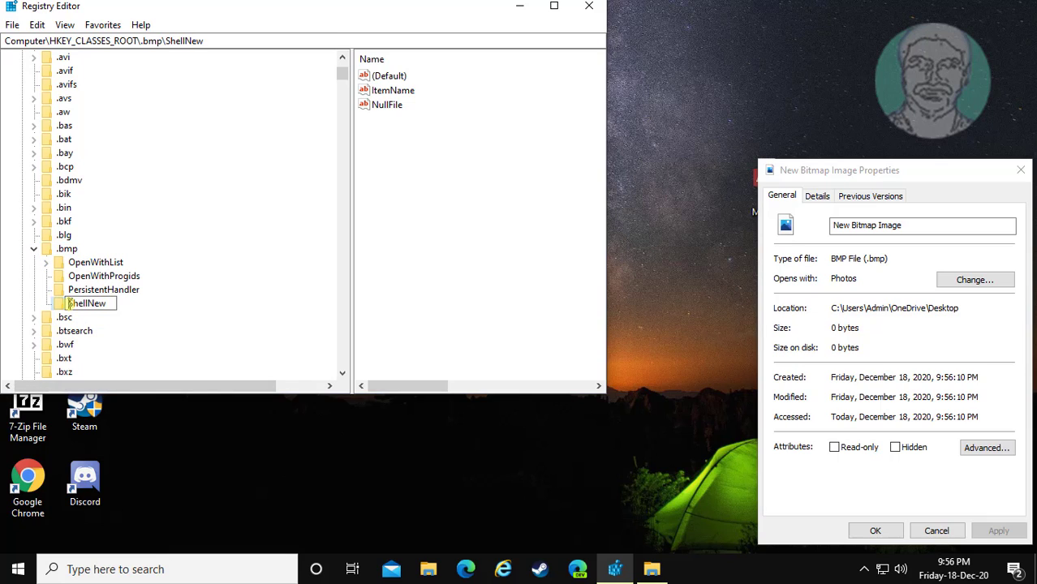
pyautogui.write('//')
pyautogui.press('Return')
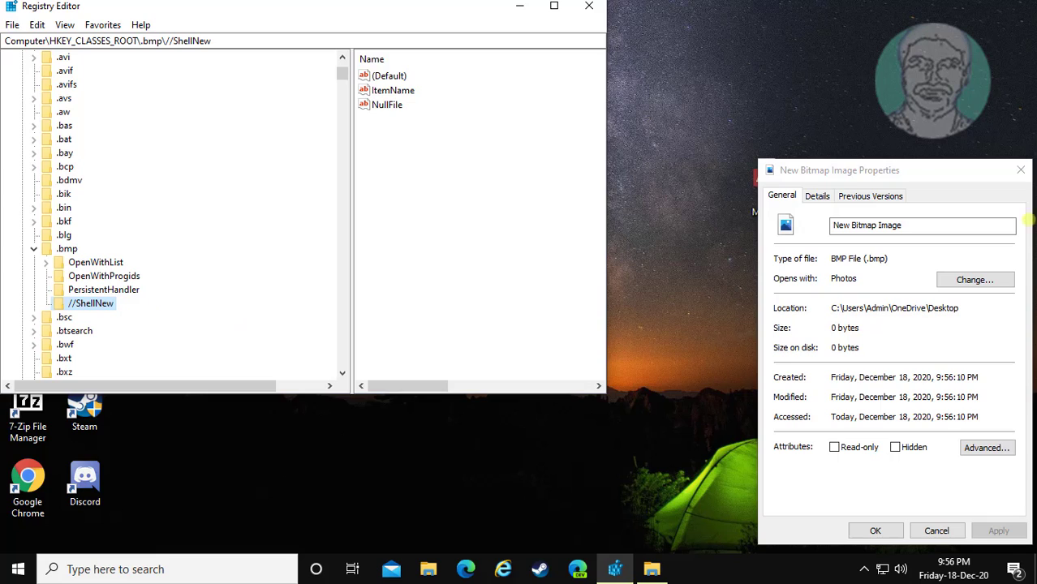
# Close the bitmap's properties and create a new Microsoft Word document on the desktop, keeping its default name
pyautogui.click(1020, 170)
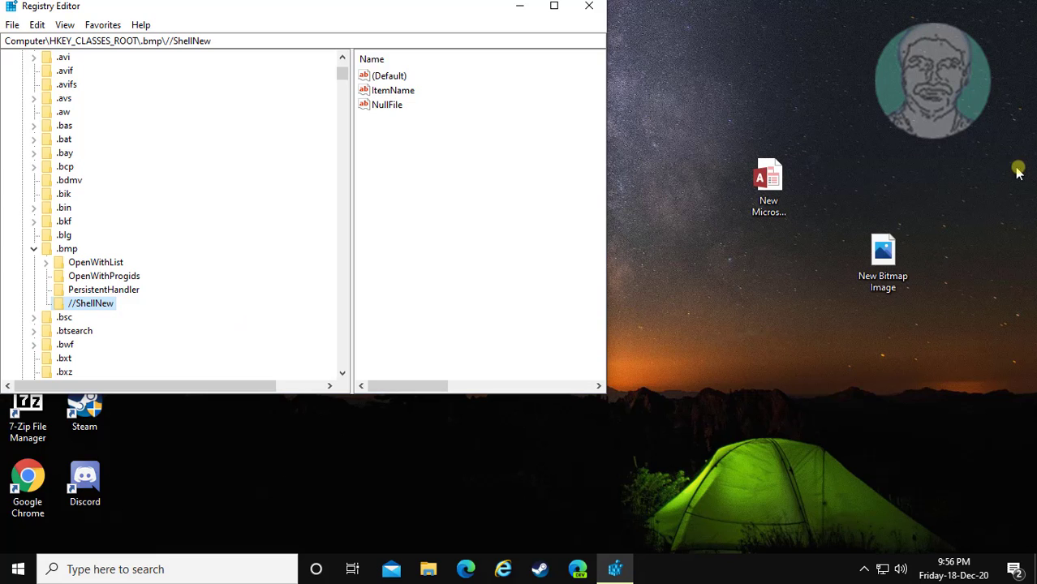
pyautogui.rightClick(796, 299)
pyautogui.moveTo(849, 436)
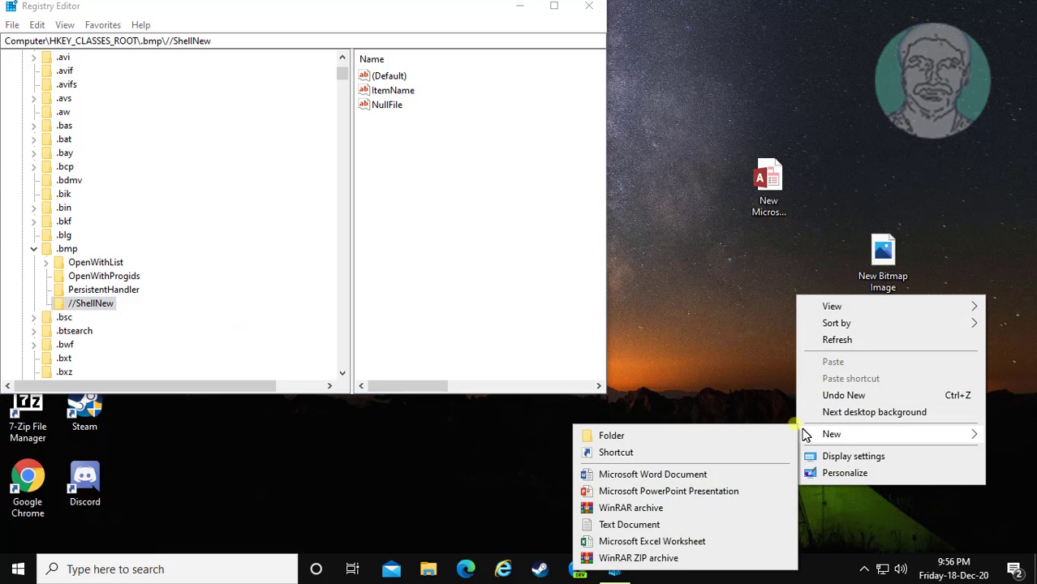
pyautogui.click(686, 476)
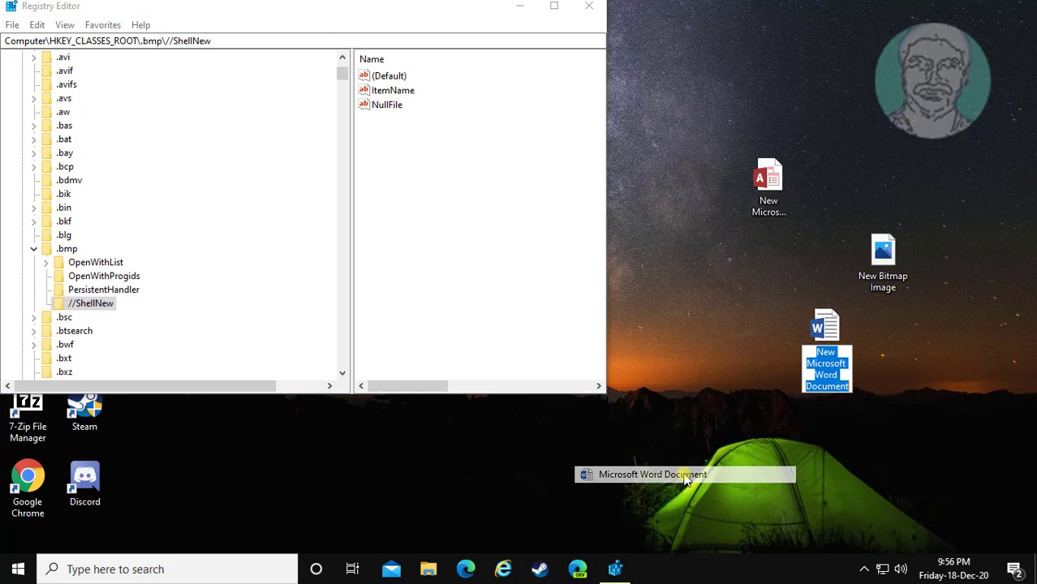
pyautogui.click(830, 327)
# Open the properties of the new Word document and copy its .docx extension
pyautogui.rightClick(834, 324)
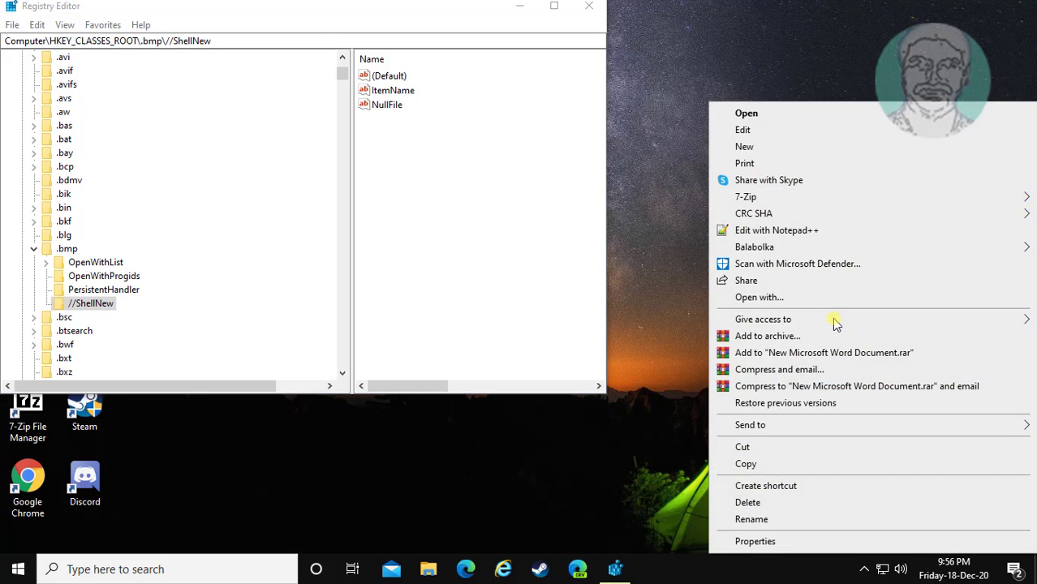
pyautogui.click(755, 542)
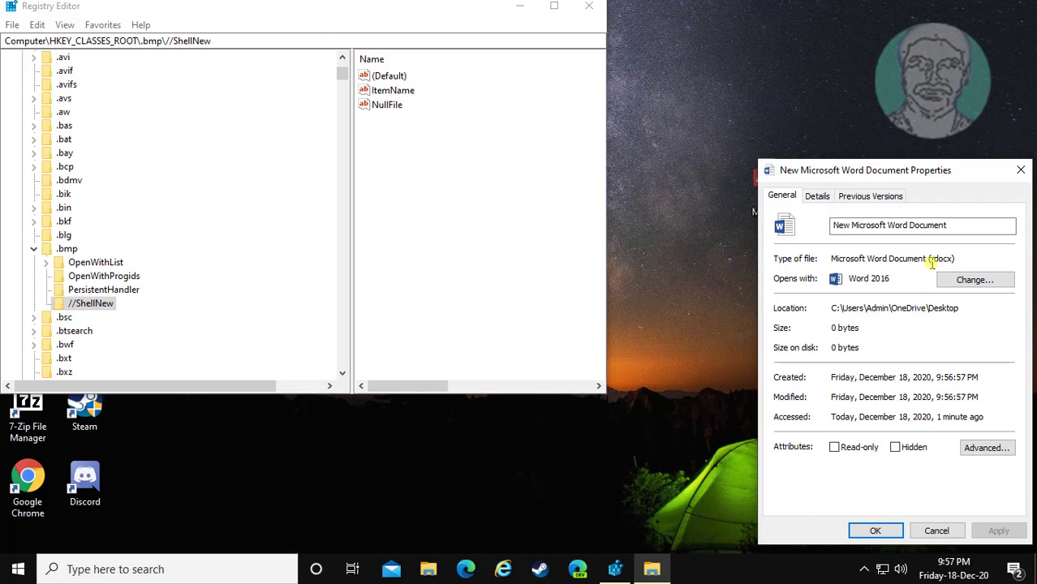
pyautogui.moveTo(931, 260); pyautogui.dragTo(943, 262)
pyautogui.rightClick(943, 260)
pyautogui.click(892, 306)
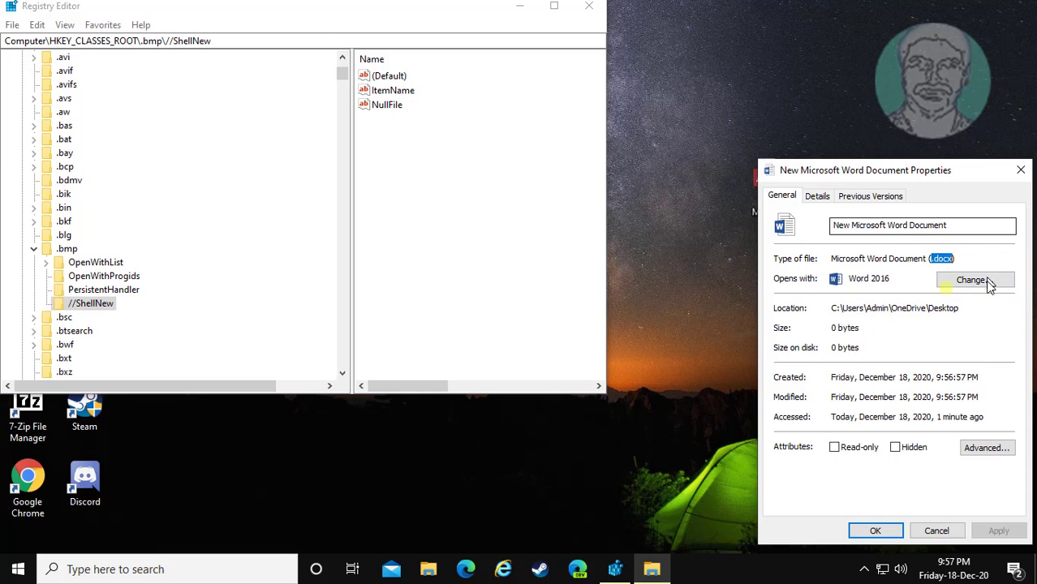
# Search the registry for .docx, replacing the previous search text with the copied extension
pyautogui.click(38, 24)
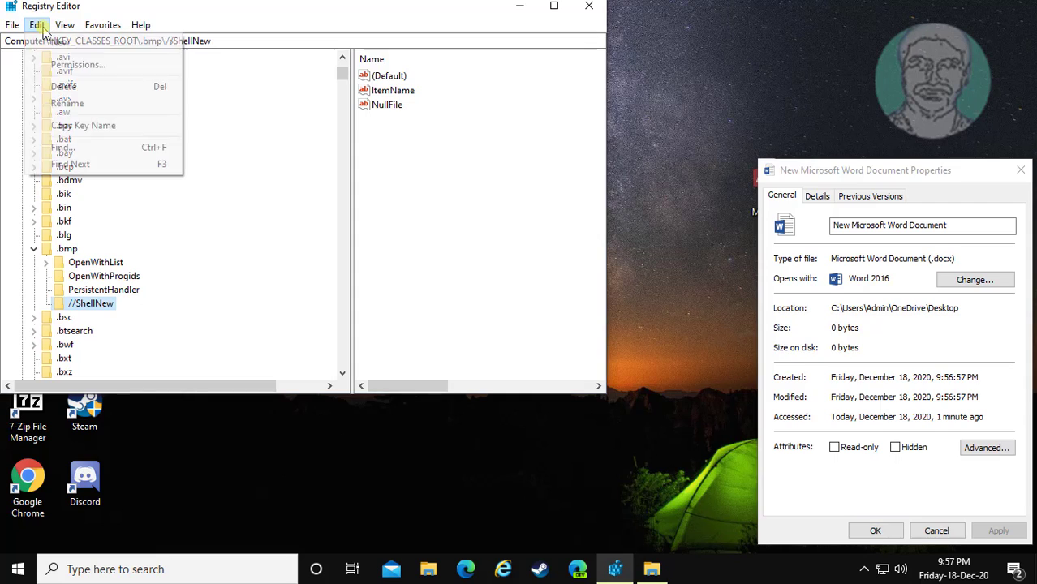
pyautogui.click(62, 147)
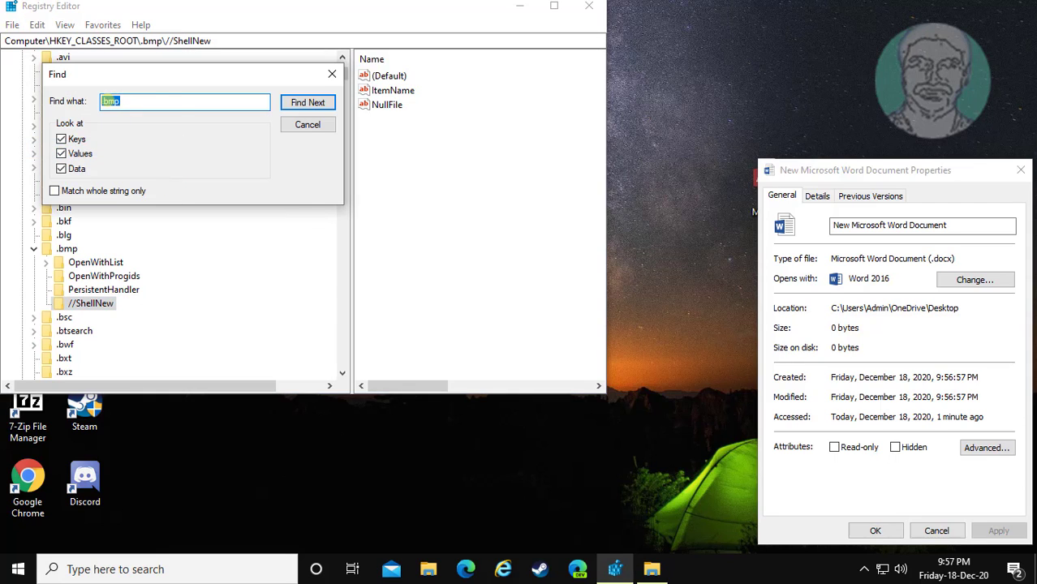
pyautogui.rightClick(110, 101)
pyautogui.click(146, 166)
pyautogui.click(328, 103)
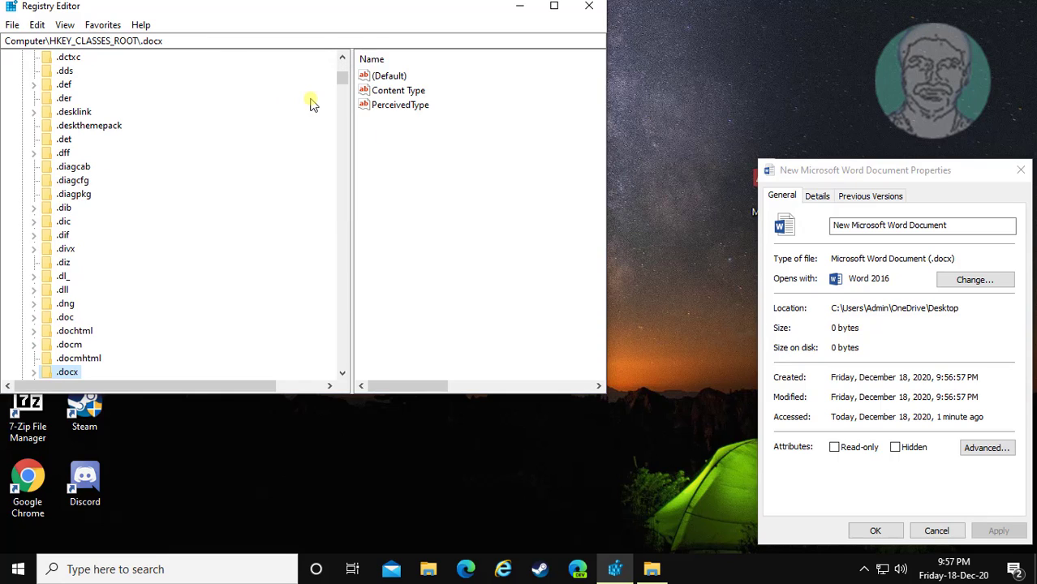
# Rename the ShellNew key under .docx\Word.Document.12 to //ShellNew
pyautogui.scroll(-2, 197, 305)
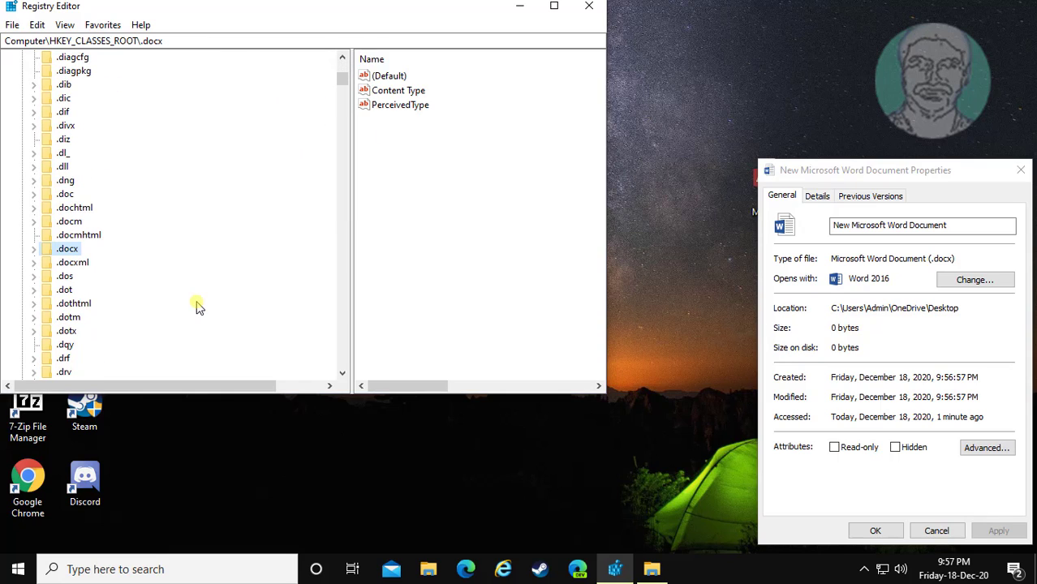
pyautogui.click(34, 249)
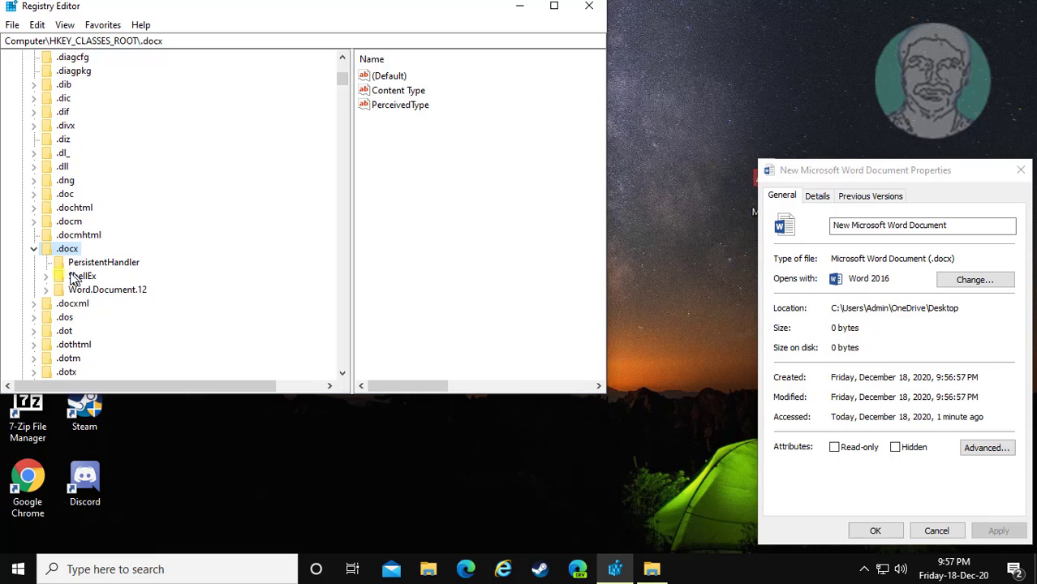
pyautogui.scroll(-1, 113, 292)
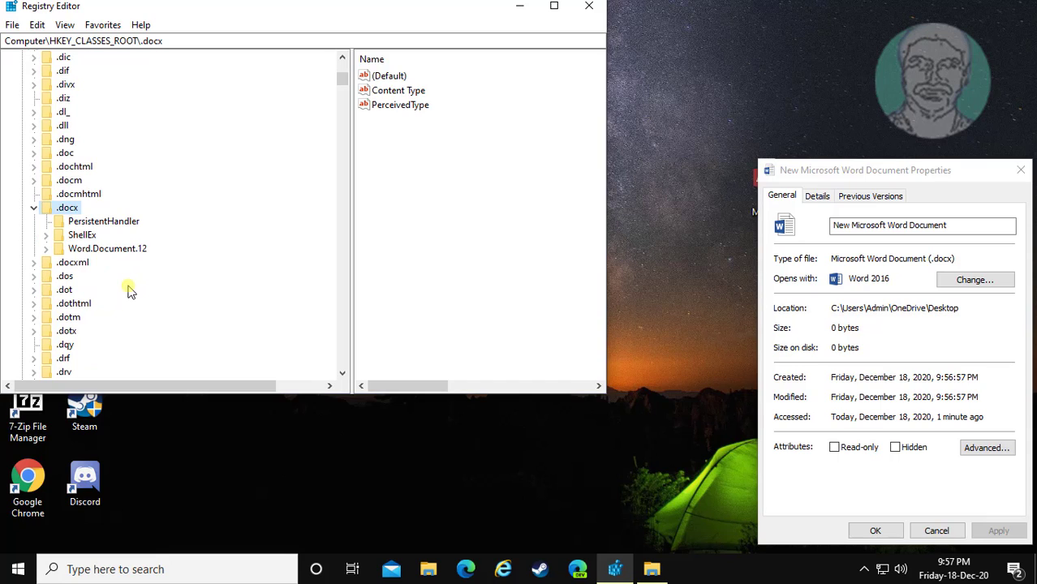
pyautogui.click(80, 250)
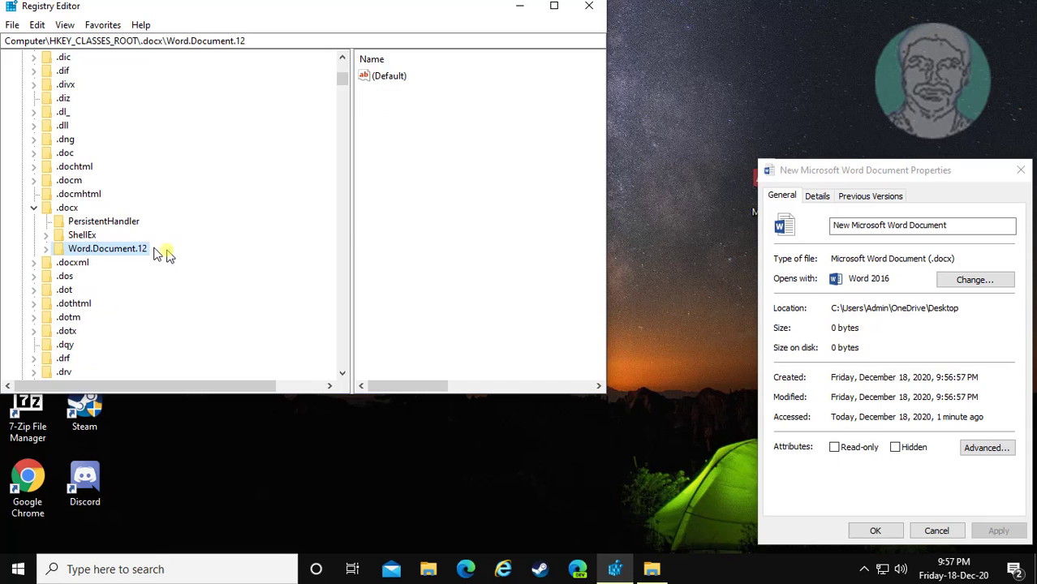
pyautogui.click(46, 248)
pyautogui.click(111, 264)
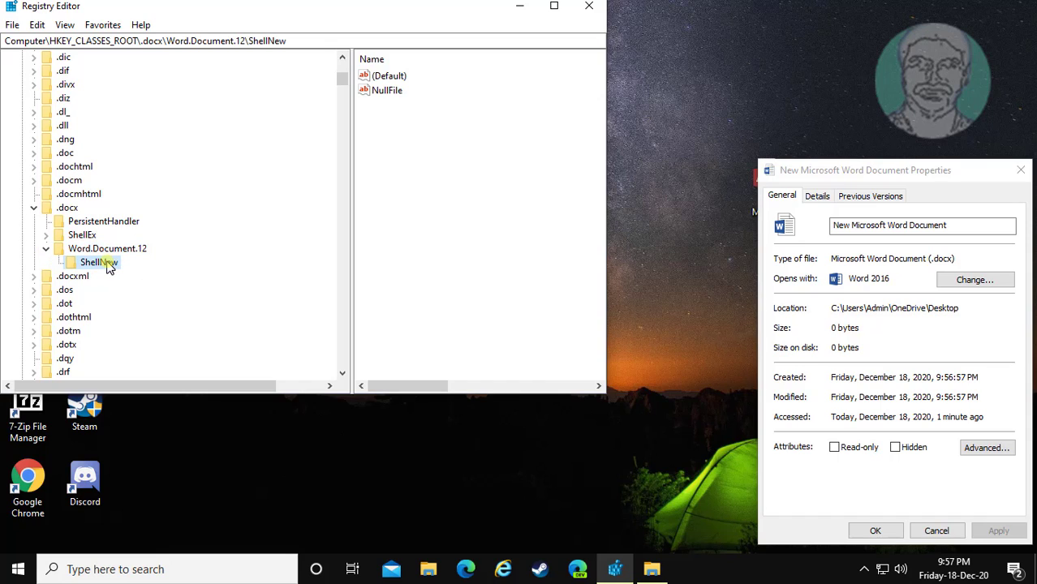
pyautogui.rightClick(110, 268)
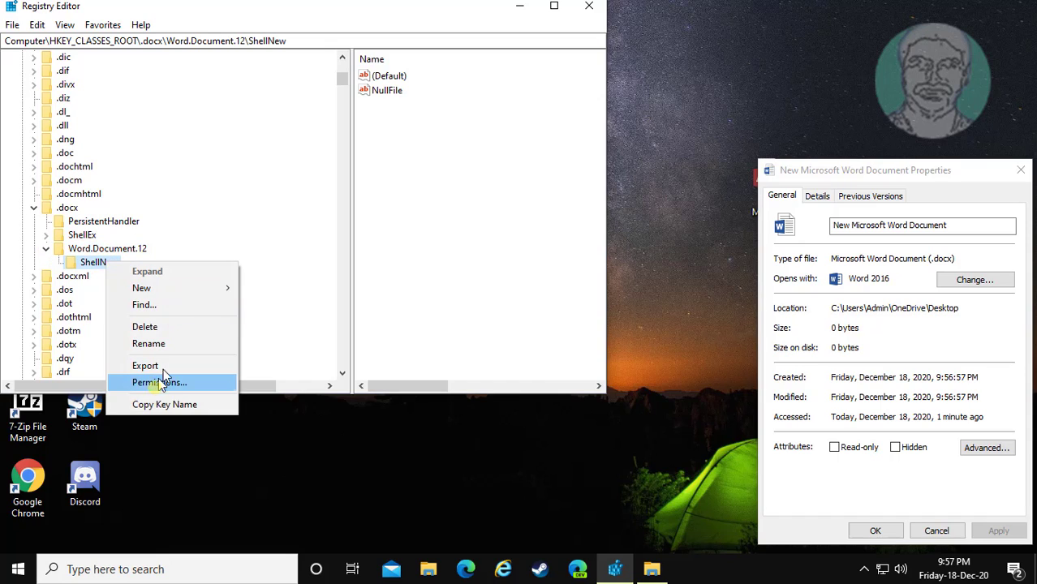
pyautogui.click(157, 344)
pyautogui.click(82, 262)
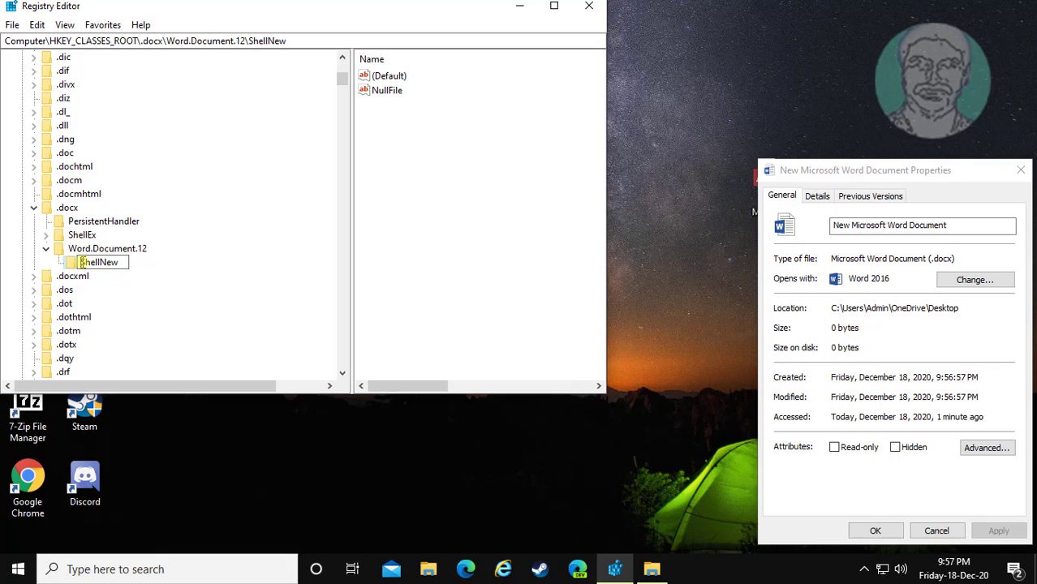
pyautogui.write('//')
pyautogui.click(182, 263)
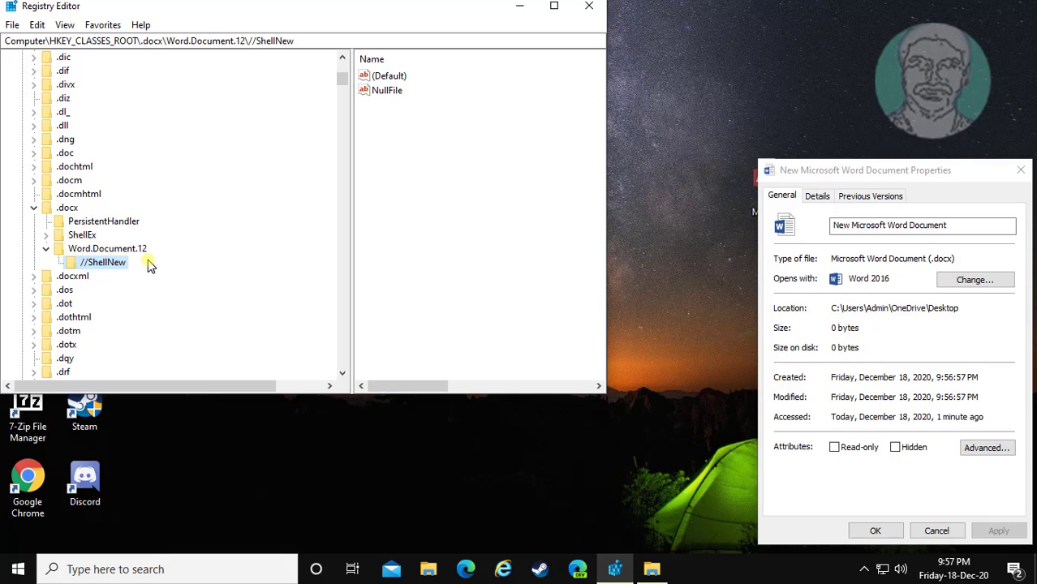
# Close the Word document's properties and create a new Microsoft PowerPoint presentation on the desktop
pyautogui.click(1021, 170)
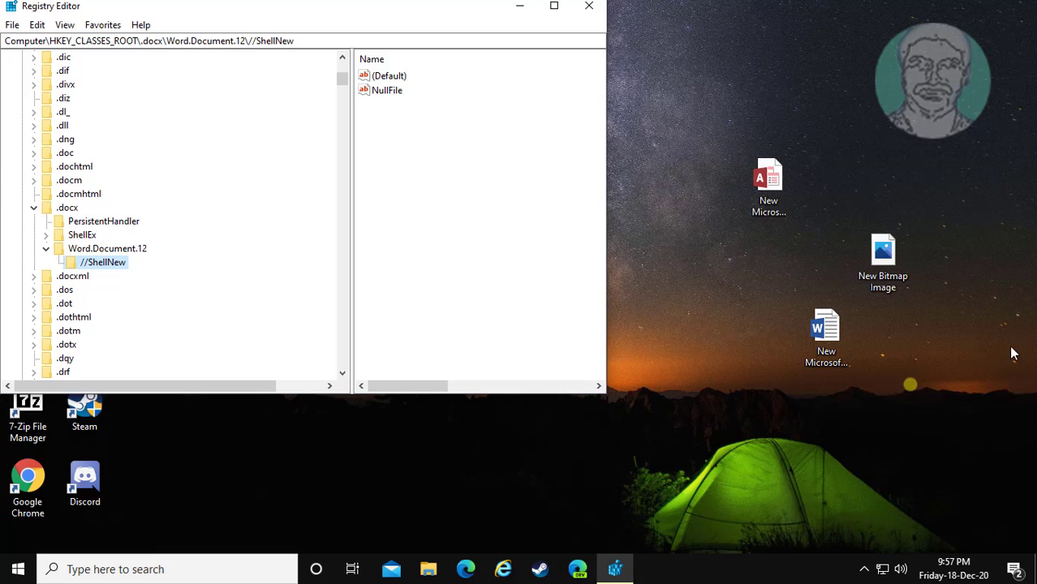
pyautogui.rightClick(749, 312)
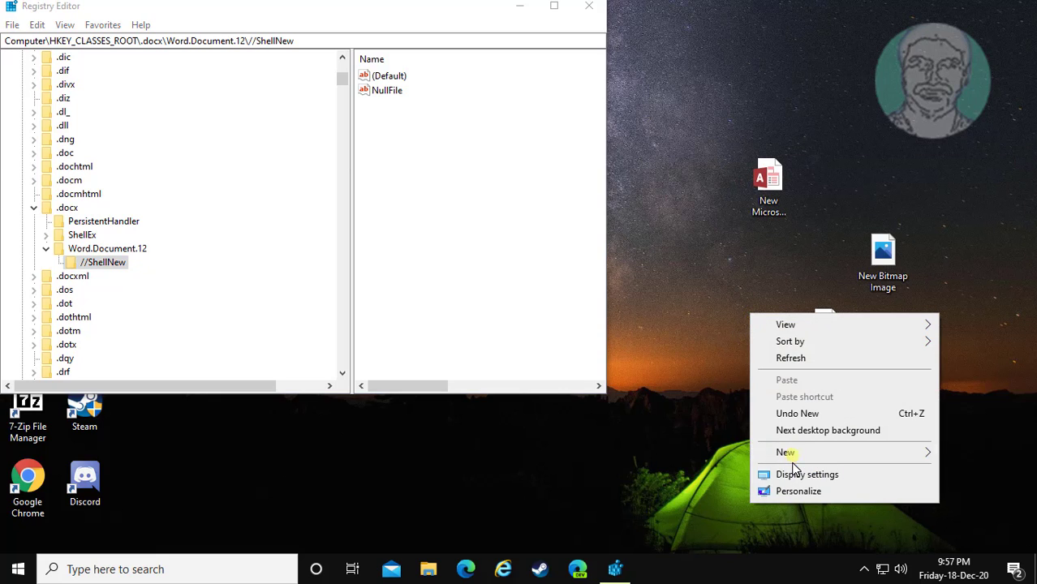
pyautogui.moveTo(795, 458)
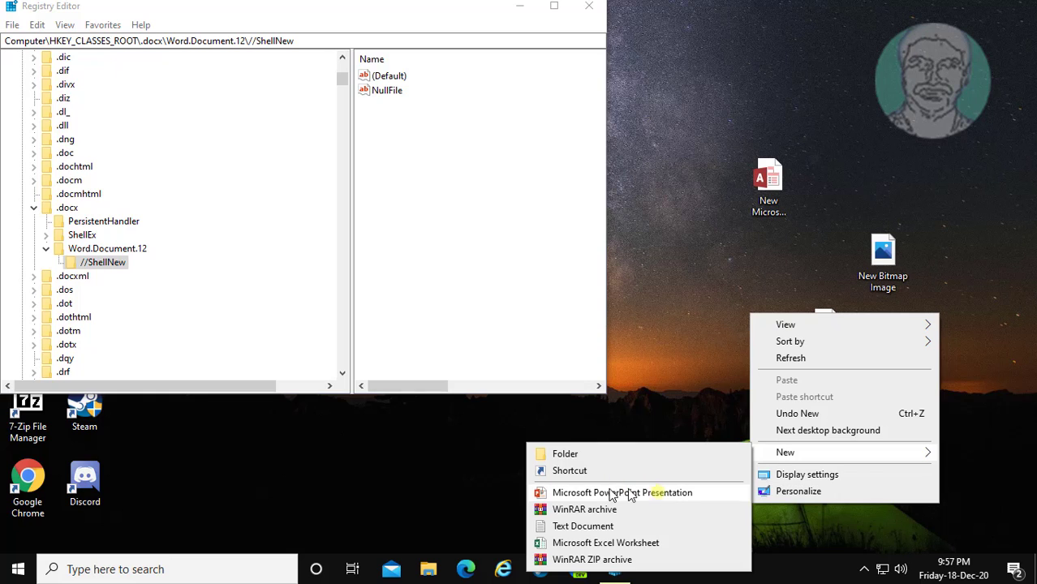
pyautogui.click(661, 492)
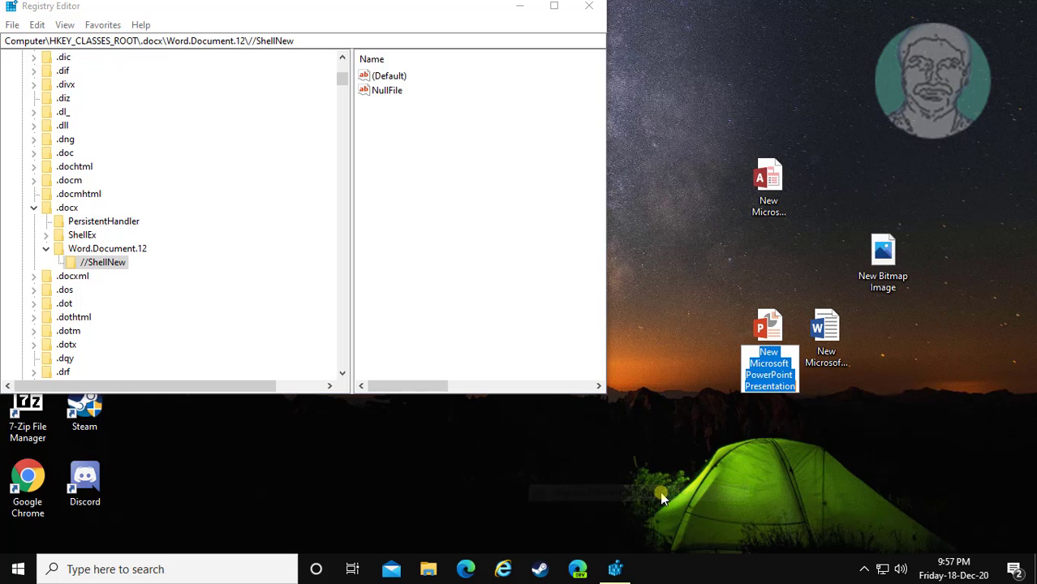
# Keep the new presentation's default name, open its properties and copy the .pptx extension
pyautogui.rightClick(774, 323)
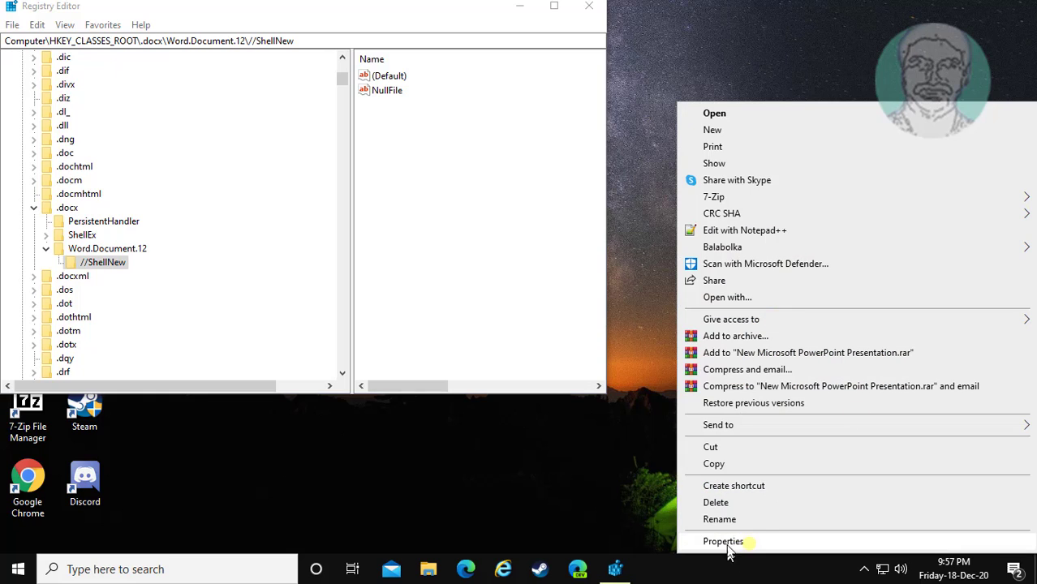
pyautogui.click(724, 541)
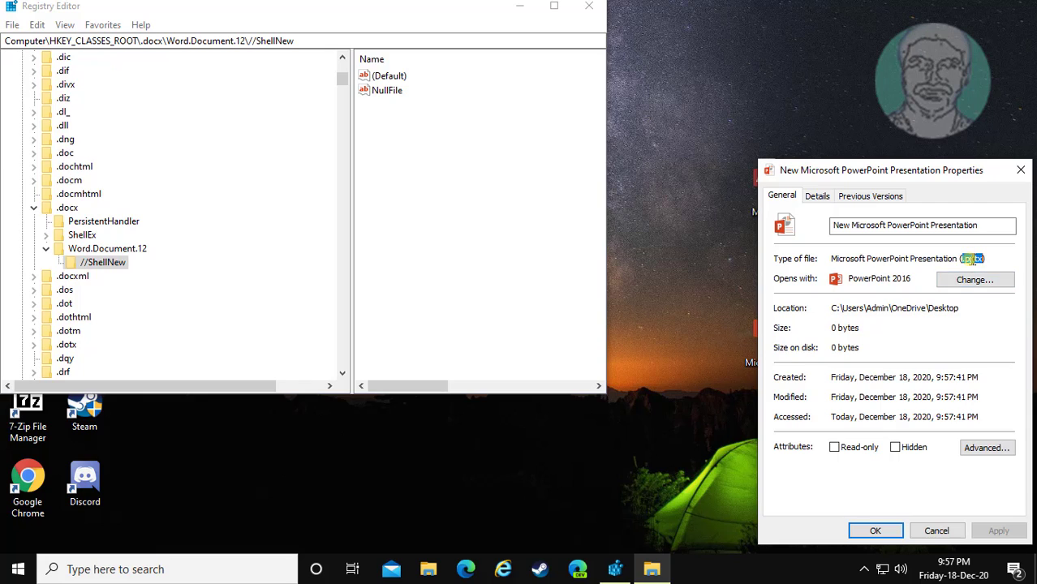
pyautogui.rightClick(975, 258)
pyautogui.click(918, 310)
# Search the registry for .pptx, replacing the previous search text with the copied extension
pyautogui.click(45, 27)
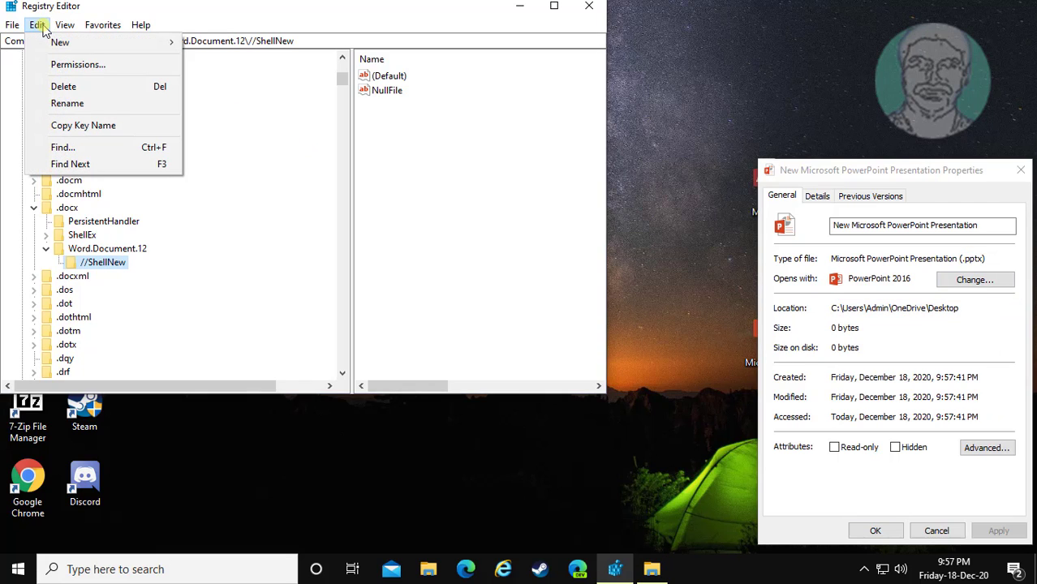
pyautogui.click(62, 147)
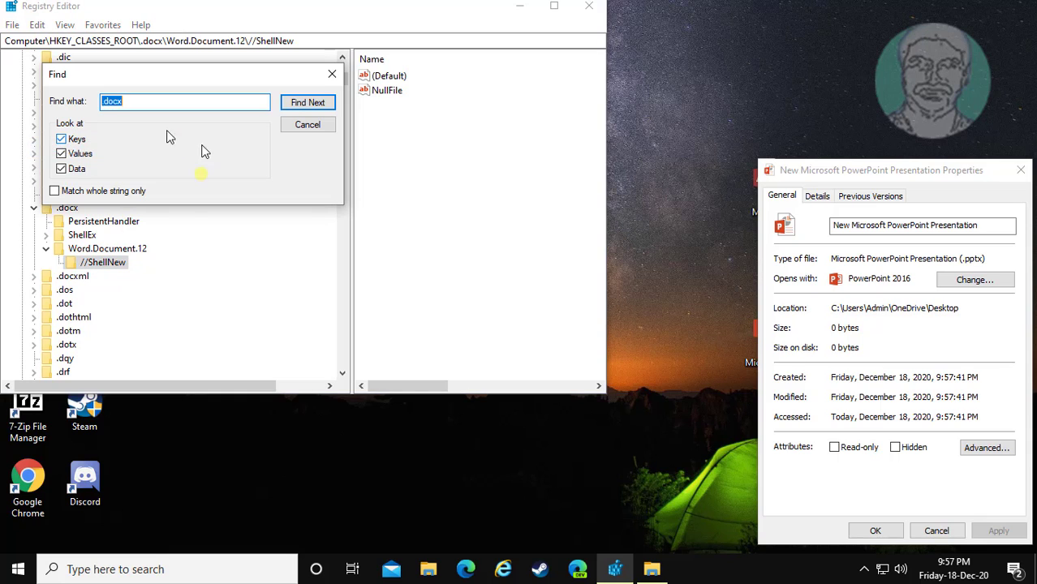
pyautogui.rightClick(114, 101)
pyautogui.click(150, 160)
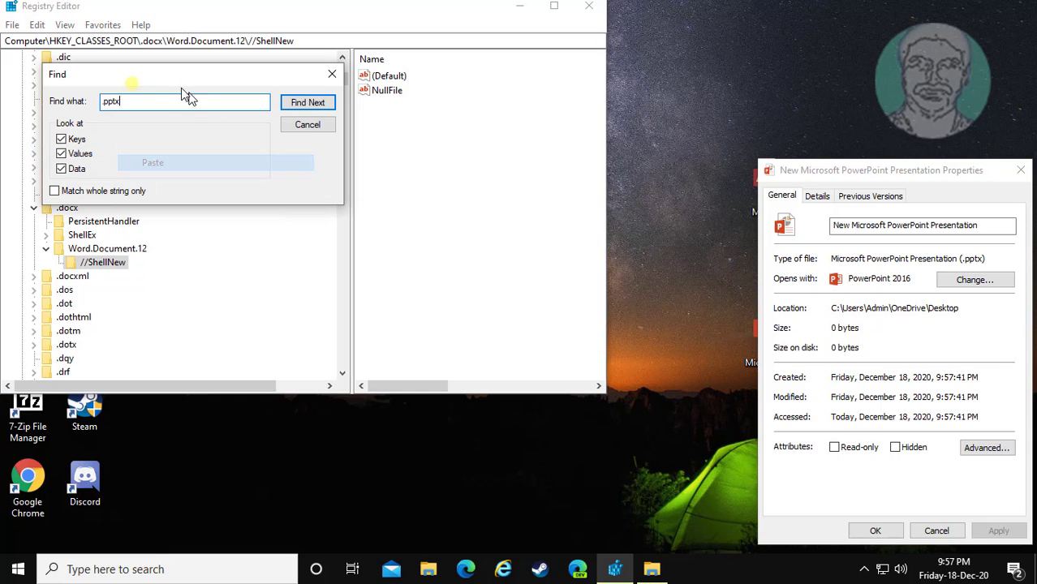
pyautogui.click(313, 107)
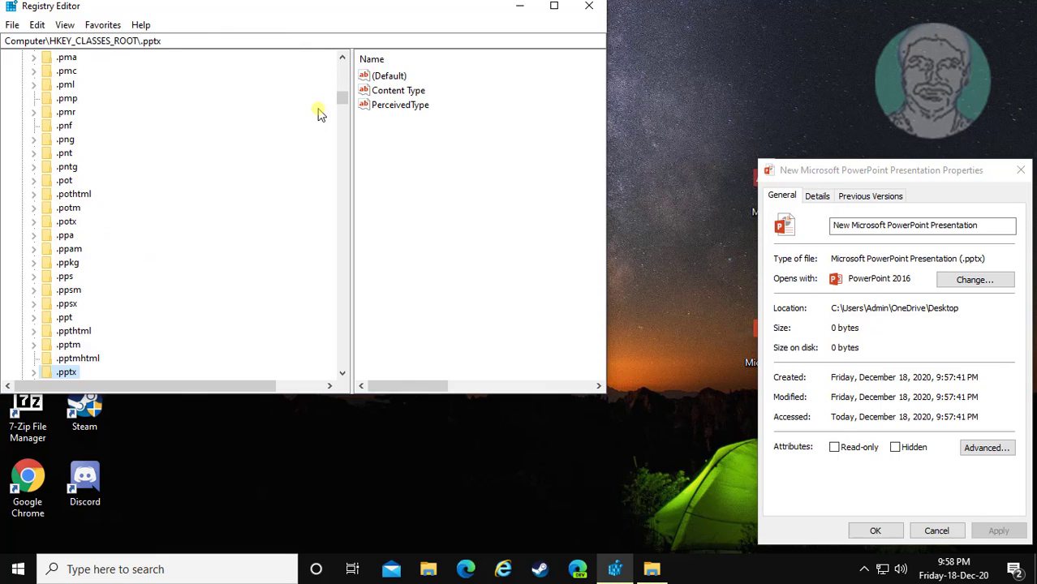
# Rename the ShellNew key under .pptx\PowerPoint.Show.12 to //ShellNew
pyautogui.scroll(-2, 255, 285)
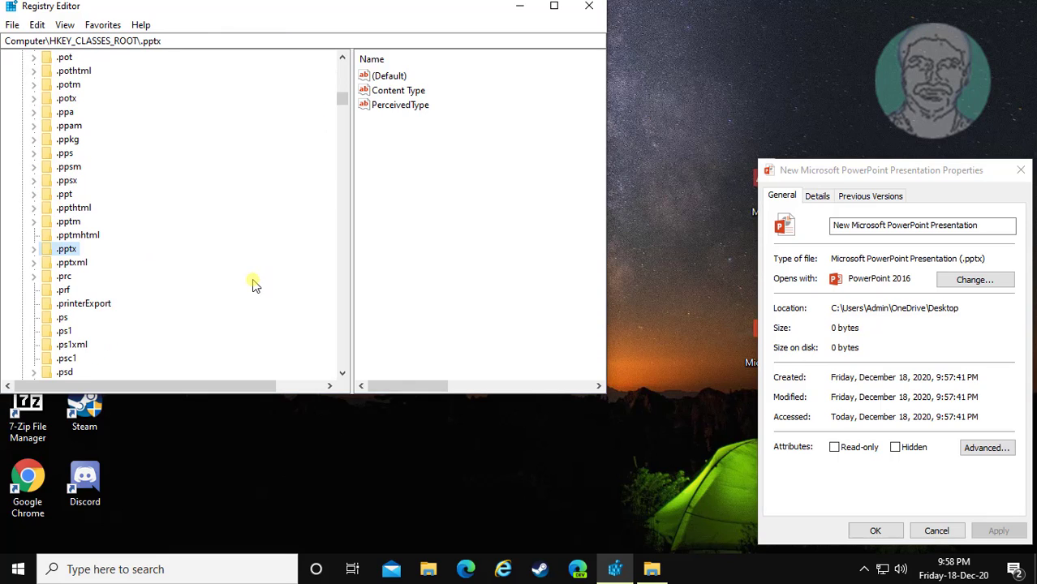
pyautogui.click(34, 252)
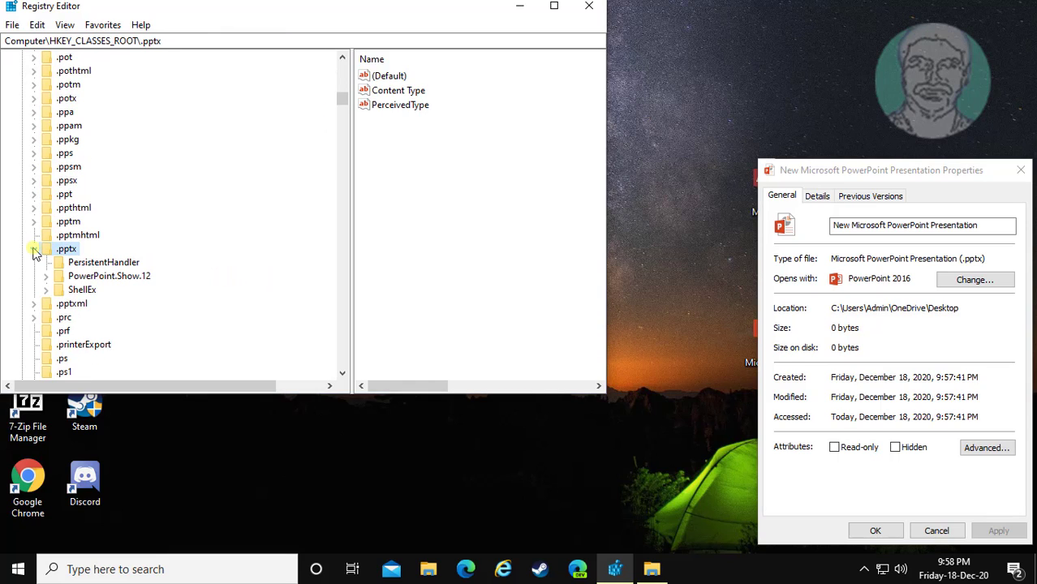
pyautogui.click(103, 276)
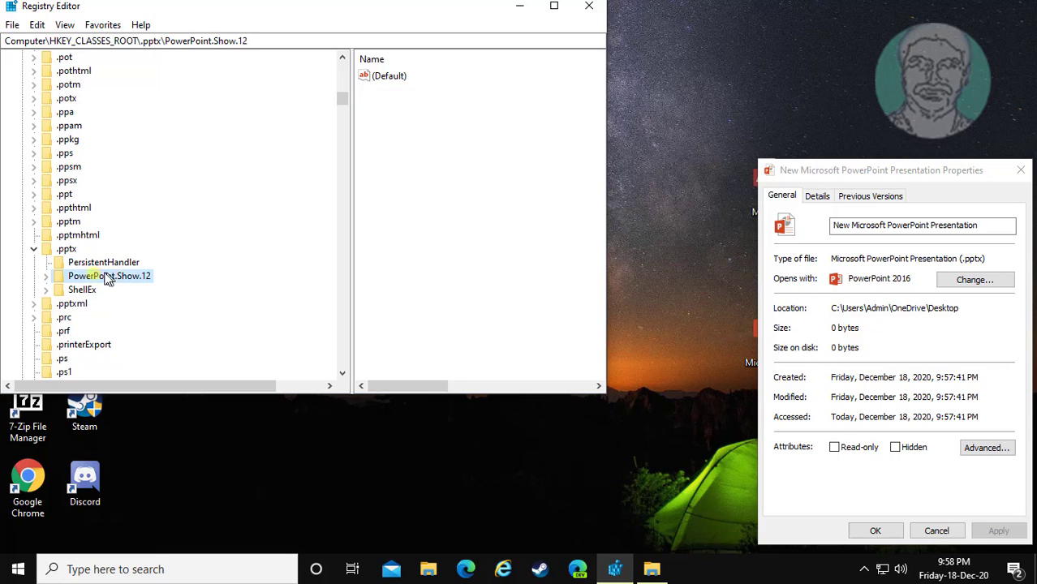
pyautogui.click(46, 277)
pyautogui.click(110, 294)
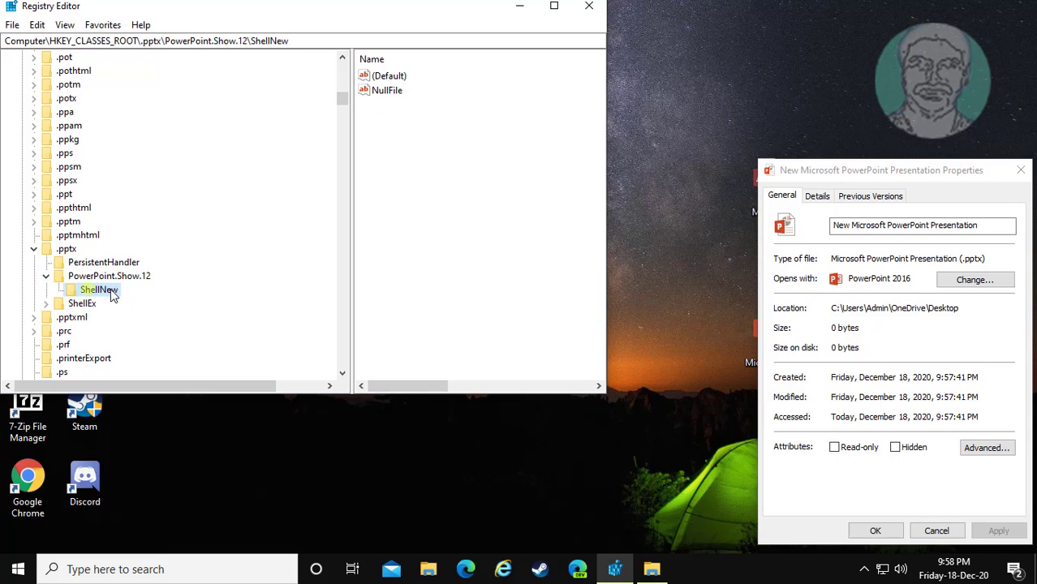
pyautogui.rightClick(114, 294)
pyautogui.click(178, 372)
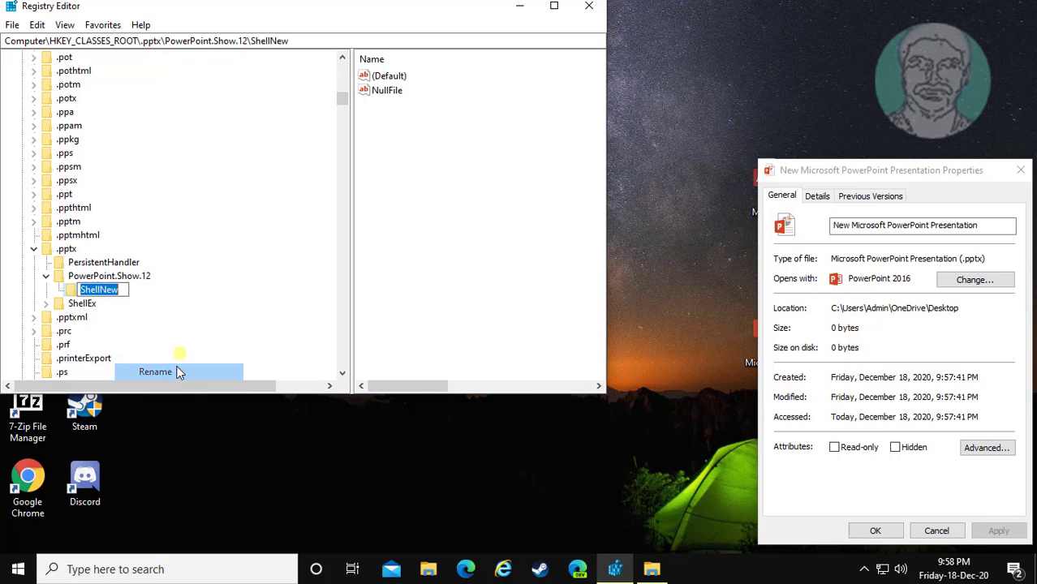
pyautogui.press('Home')
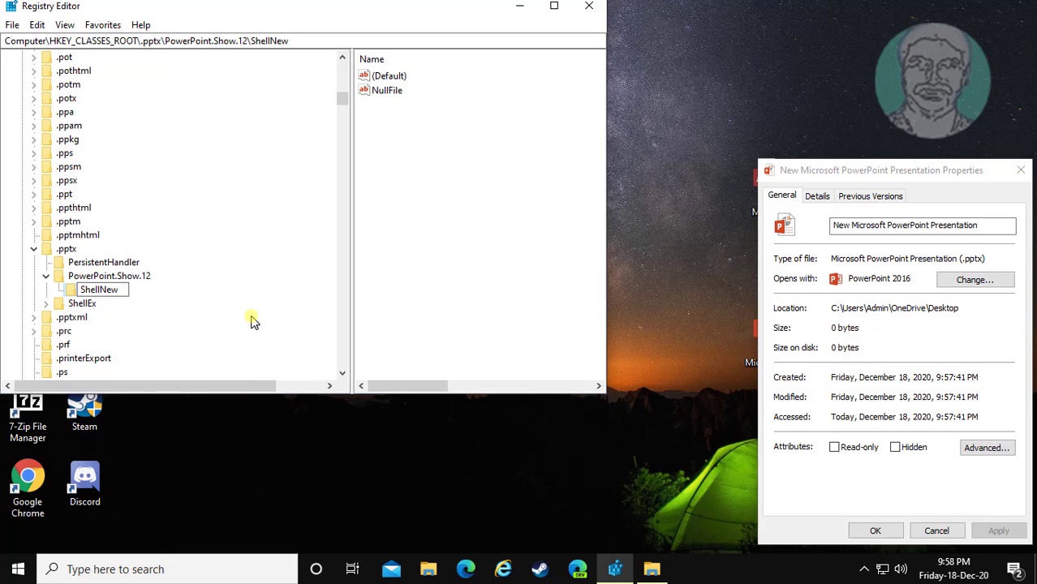
pyautogui.press('Return')
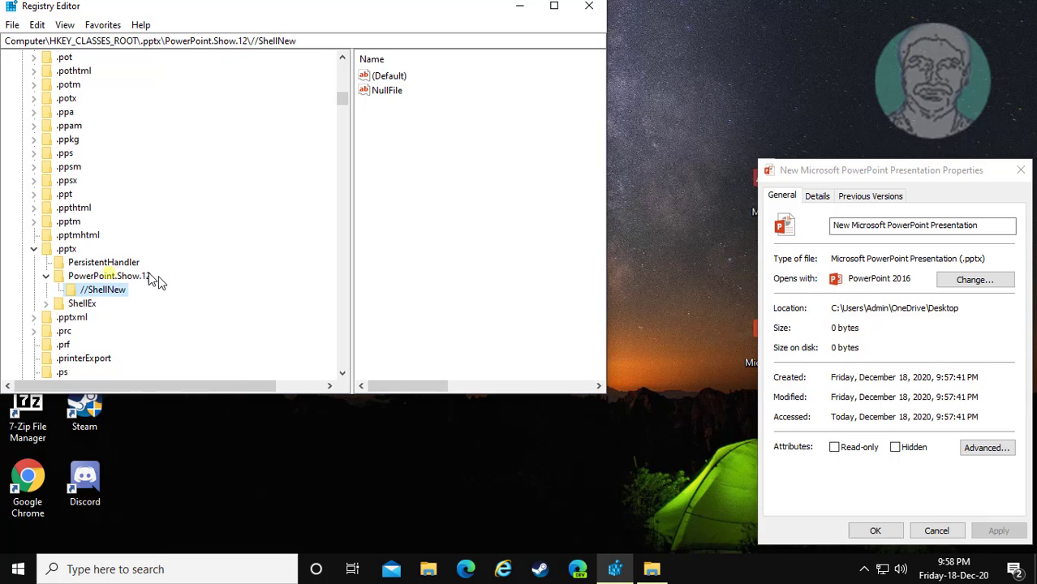
# Close the PowerPoint presentation's properties and create a new WinRAR archive on the desktop
pyautogui.click(1021, 170)
pyautogui.rightClick(889, 350)
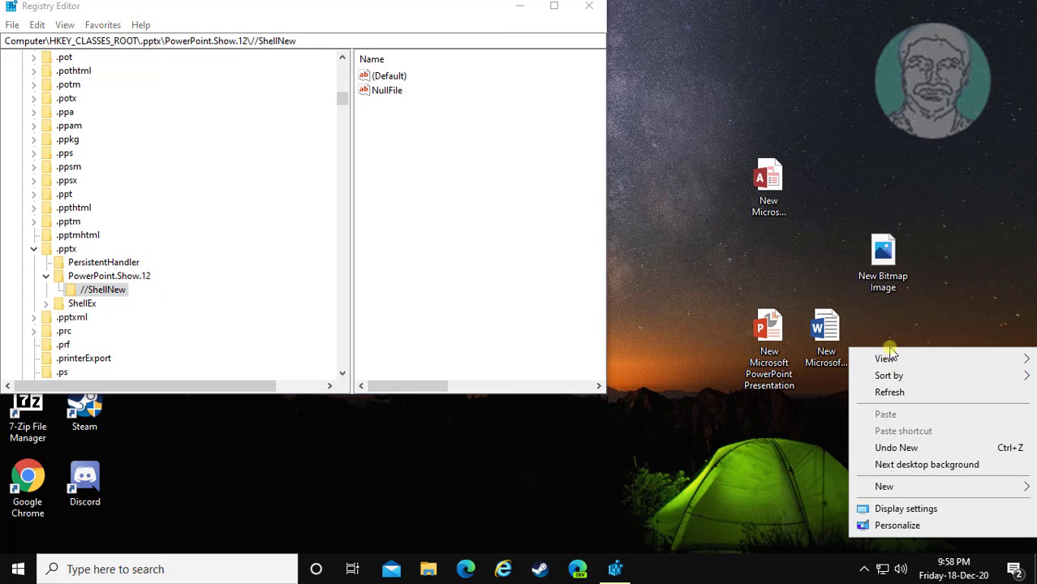
pyautogui.moveTo(897, 486)
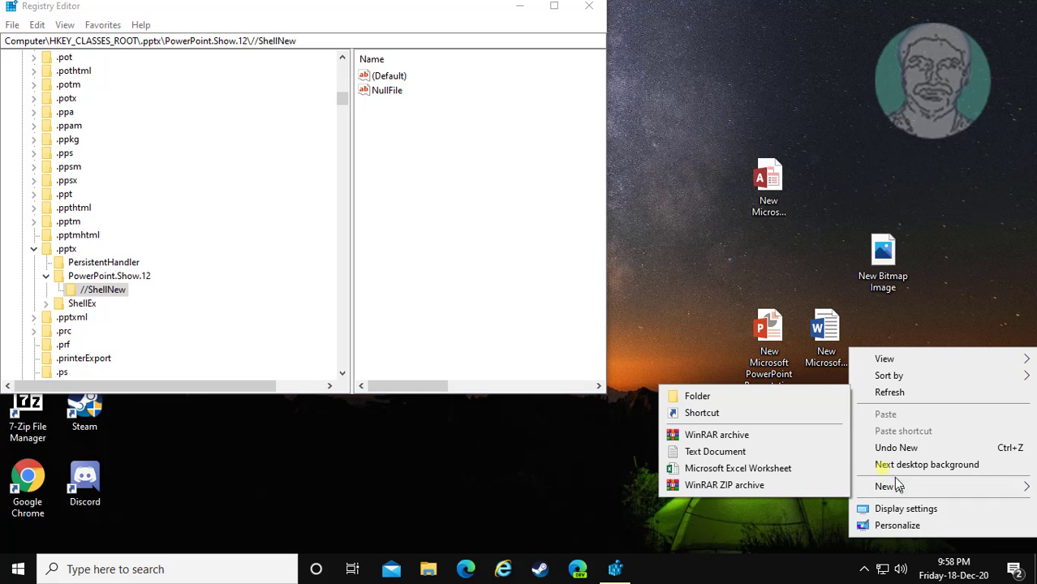
pyautogui.click(725, 435)
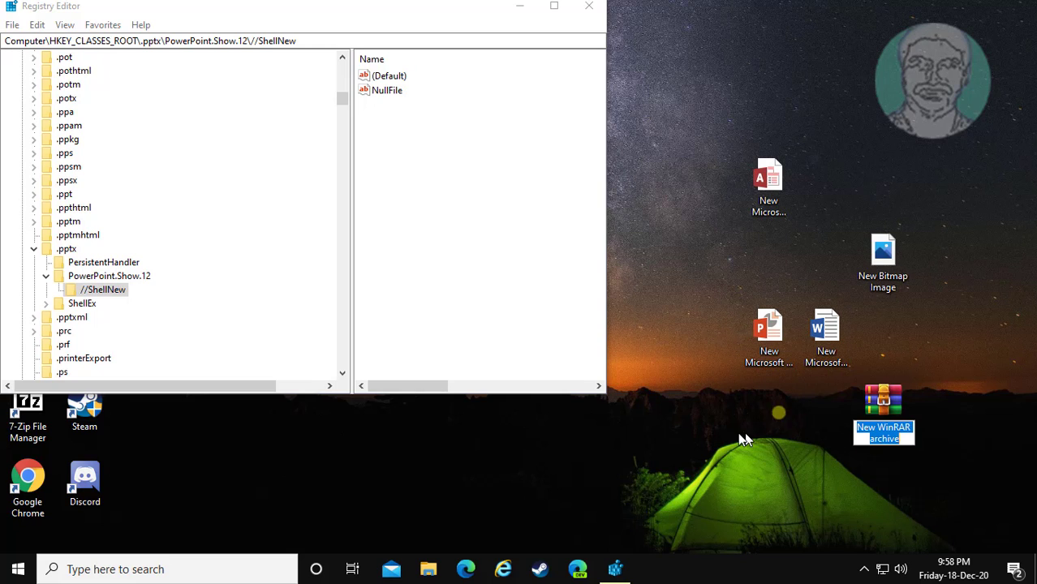
# Keep the new archive's default name, open its properties and copy the .rar extension
pyautogui.rightClick(876, 398)
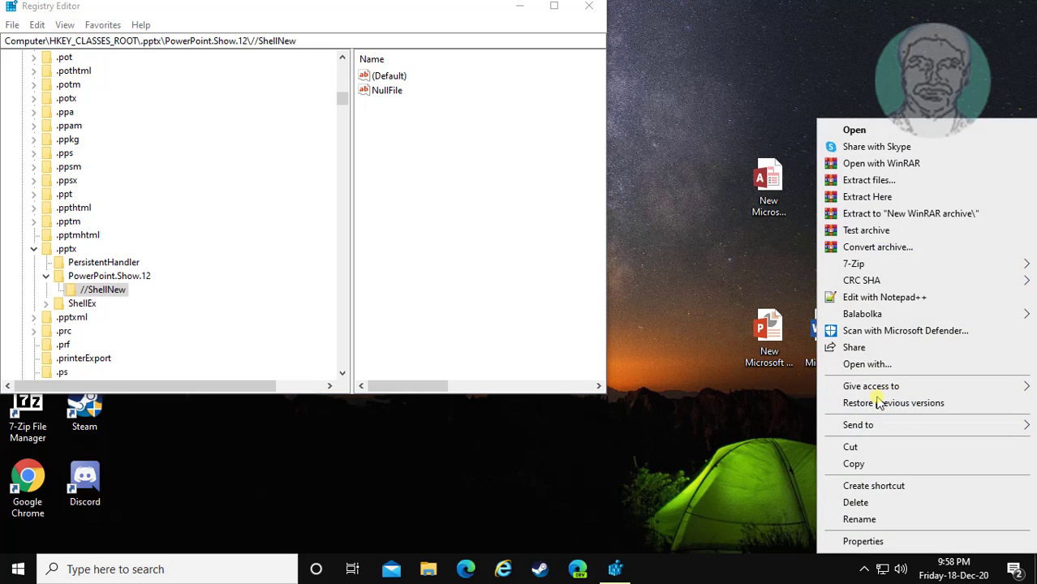
pyautogui.click(896, 543)
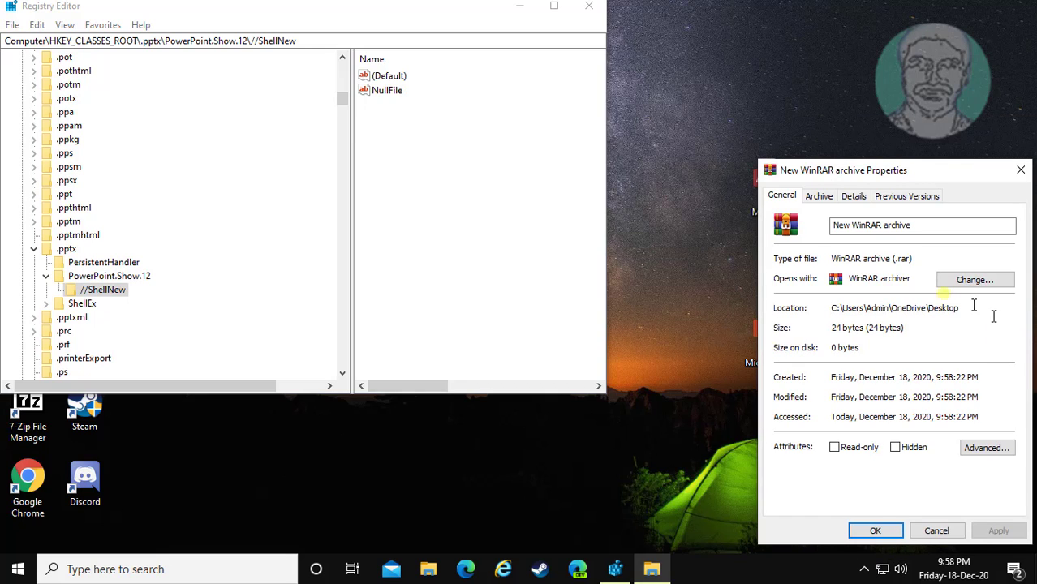
pyautogui.rightClick(903, 260)
pyautogui.click(881, 304)
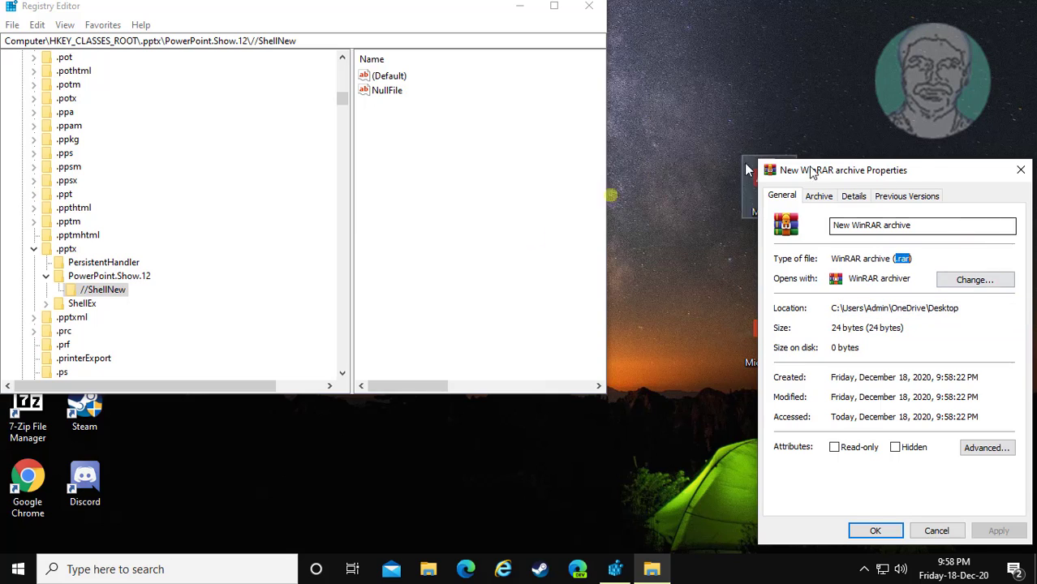
# Search the registry for .rar, replacing the previous search text with the copied extension
pyautogui.click(36, 28)
pyautogui.moveTo(70, 31)
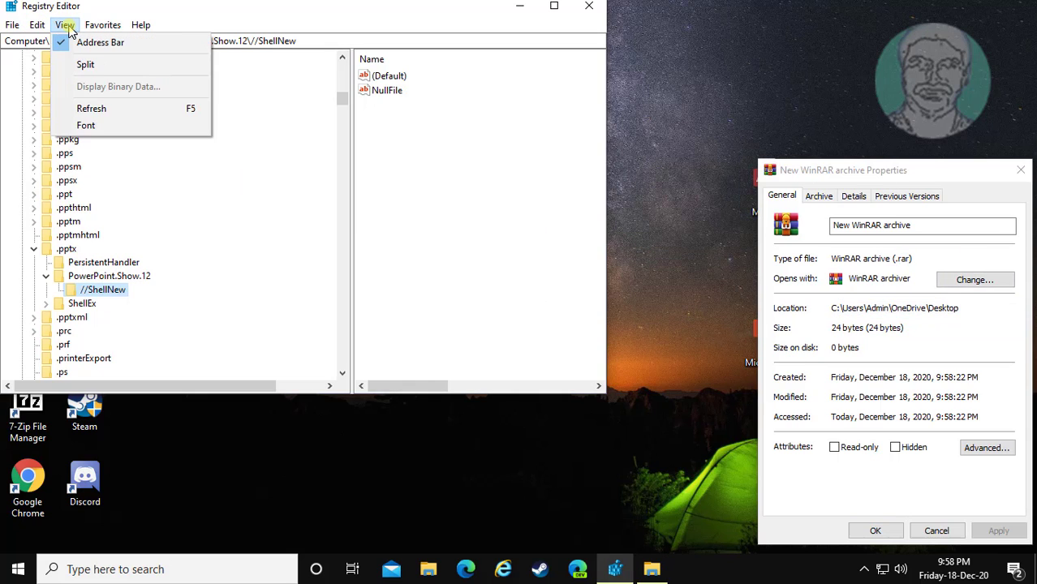
pyautogui.moveTo(37, 25)
pyautogui.click(62, 147)
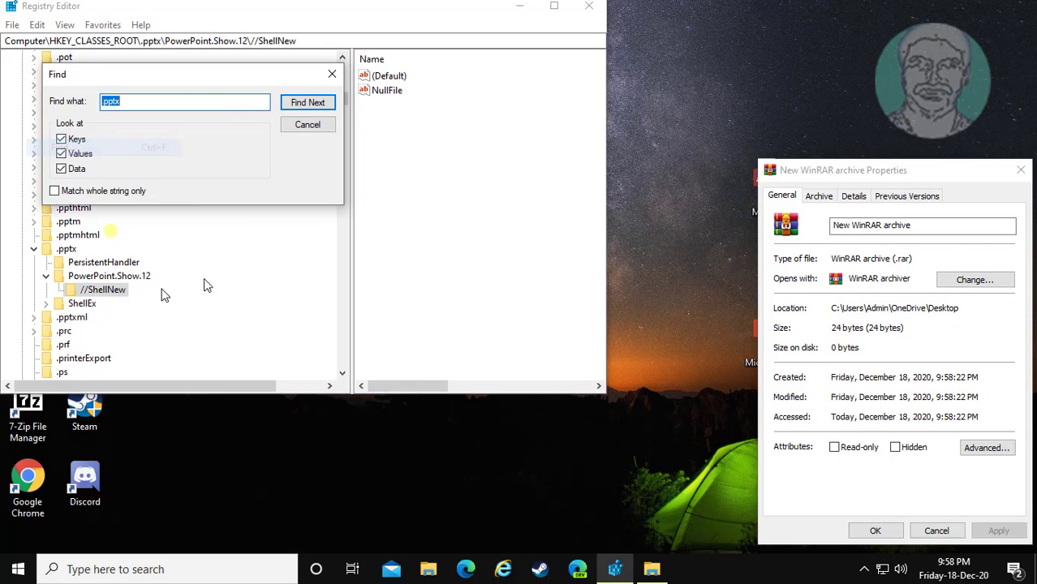
pyautogui.rightClick(107, 99)
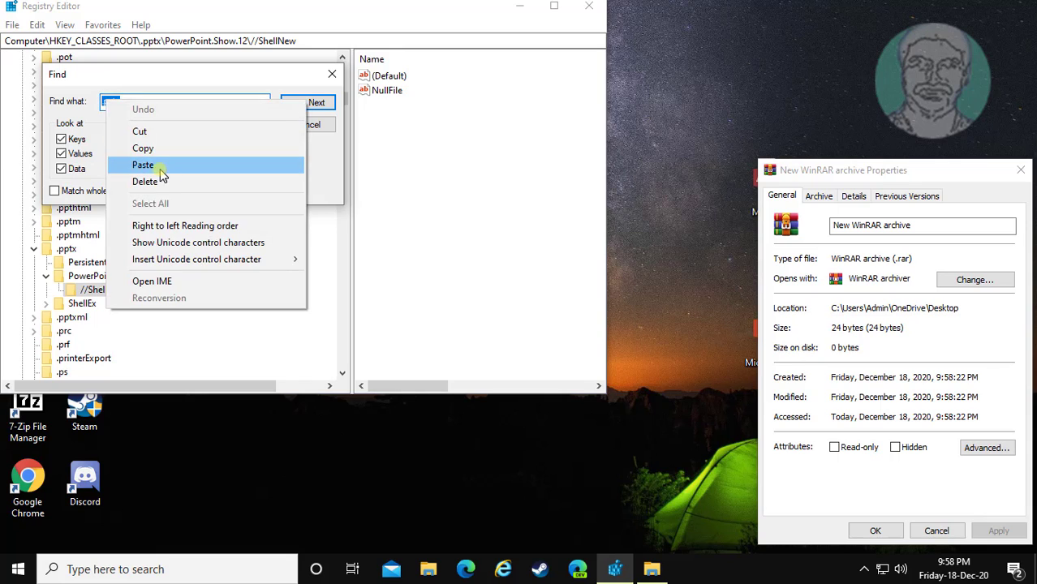
pyautogui.click(160, 168)
pyautogui.click(302, 104)
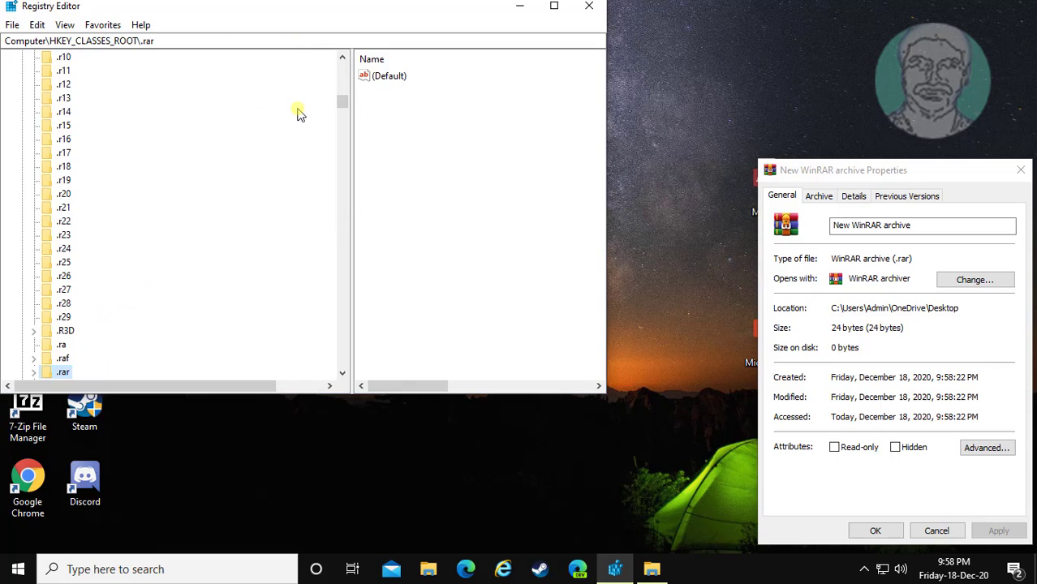
# Rename the ShellNew key under .rar to //ShellNew
pyautogui.scroll(-4, 246, 298)
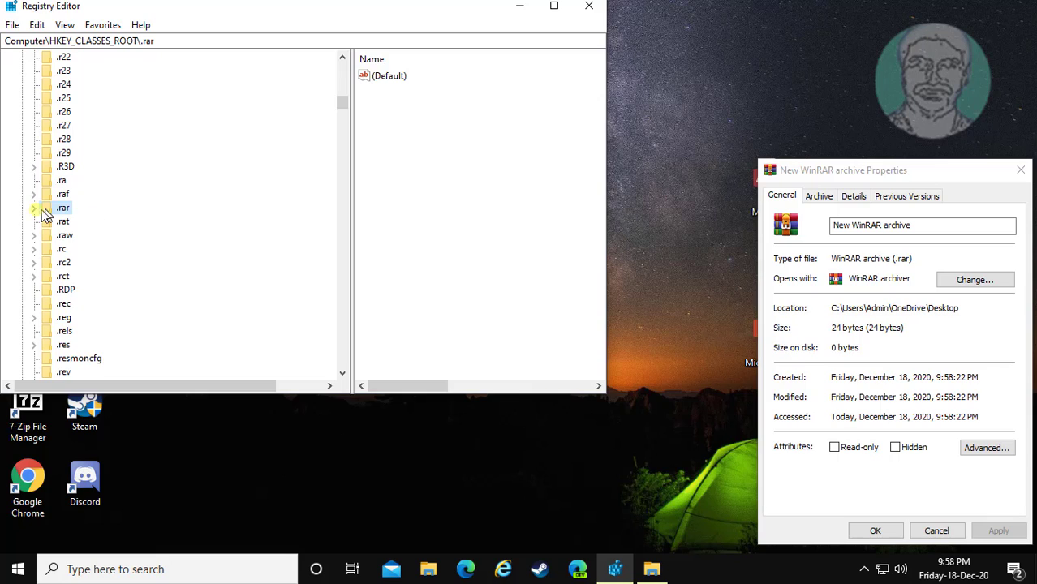
pyautogui.click(34, 209)
pyautogui.click(95, 222)
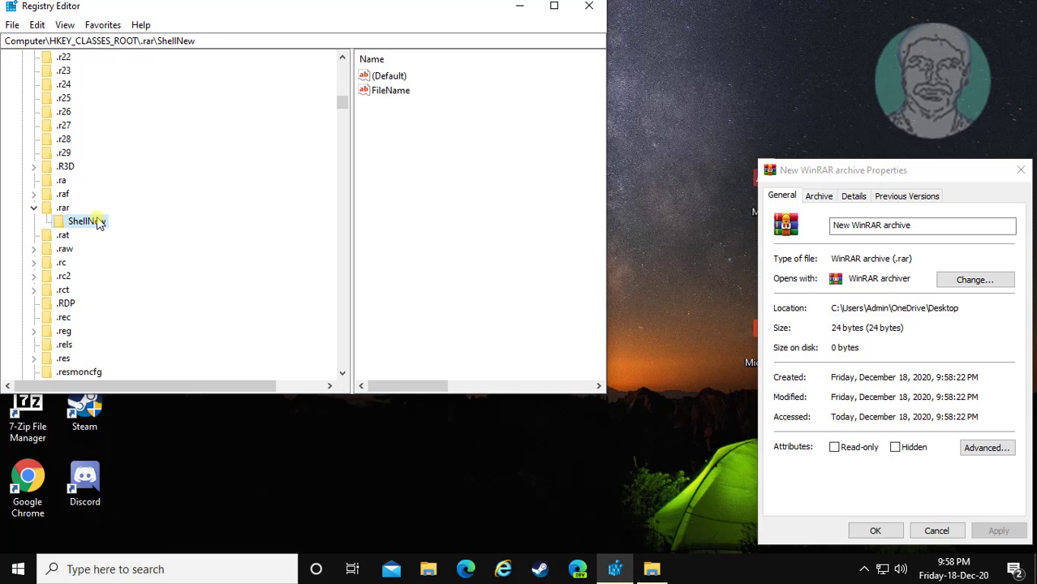
pyautogui.rightClick(92, 223)
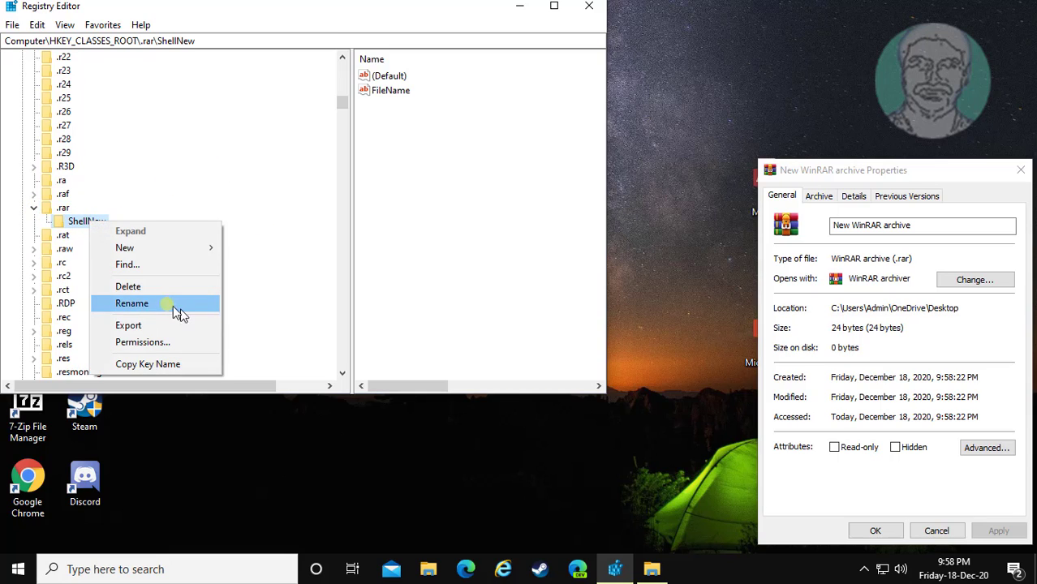
pyautogui.click(181, 305)
pyautogui.click(79, 225)
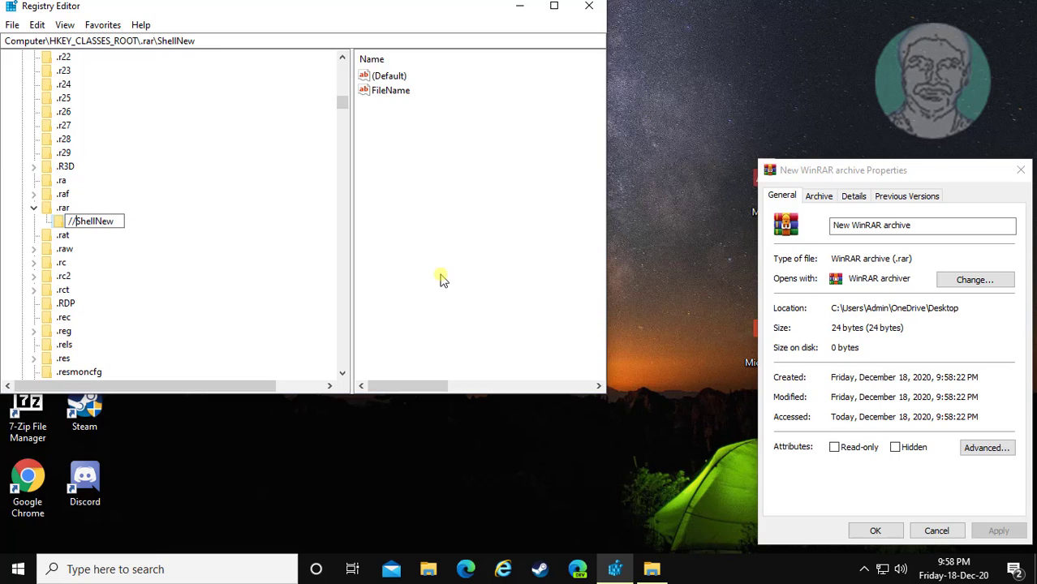
pyautogui.click(159, 229)
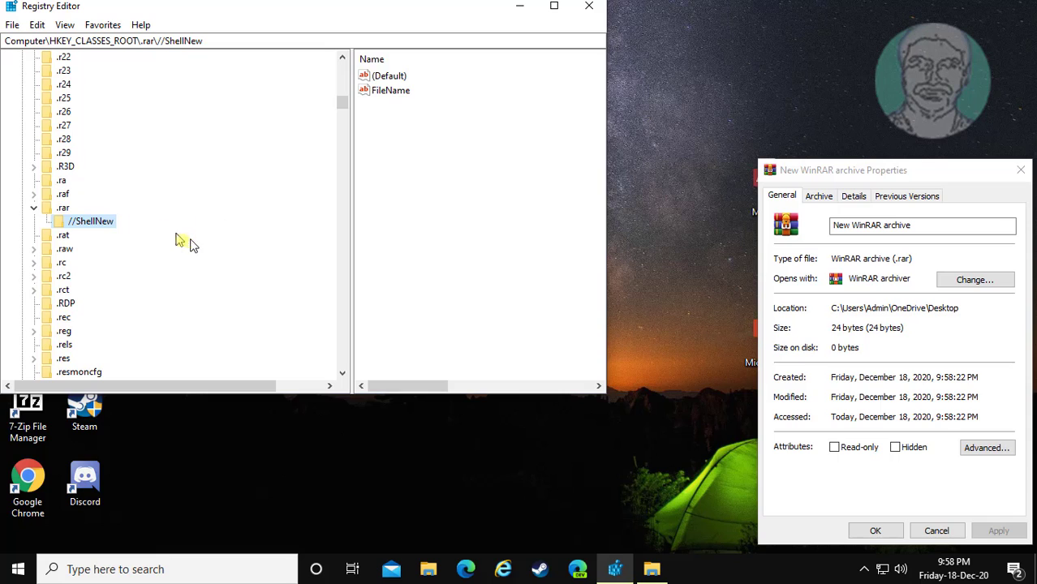
# Close the WinRAR archive's properties and create a new text document on the desktop
pyautogui.click(1020, 170)
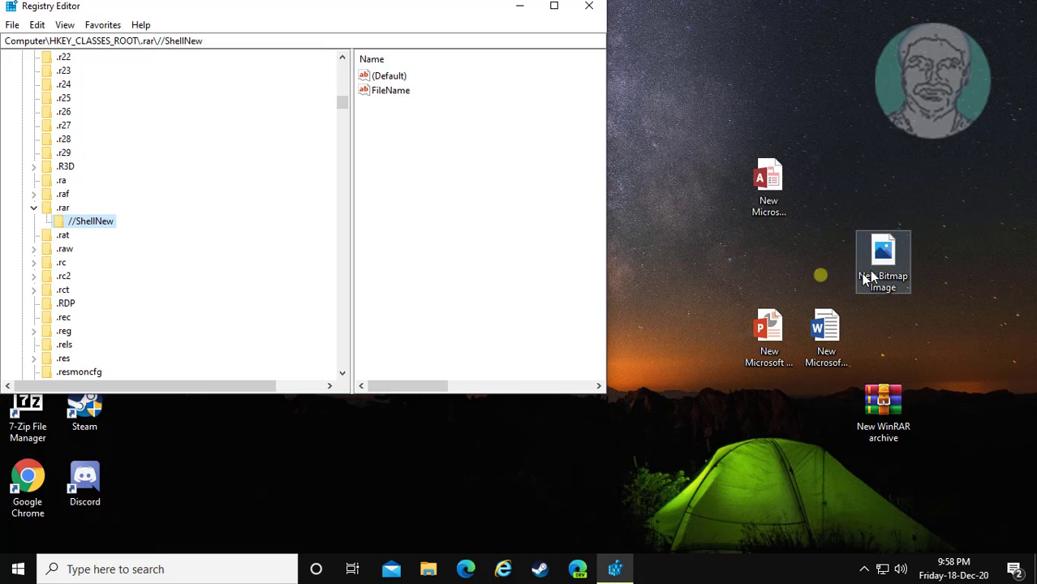
pyautogui.rightClick(705, 246)
pyautogui.moveTo(768, 392)
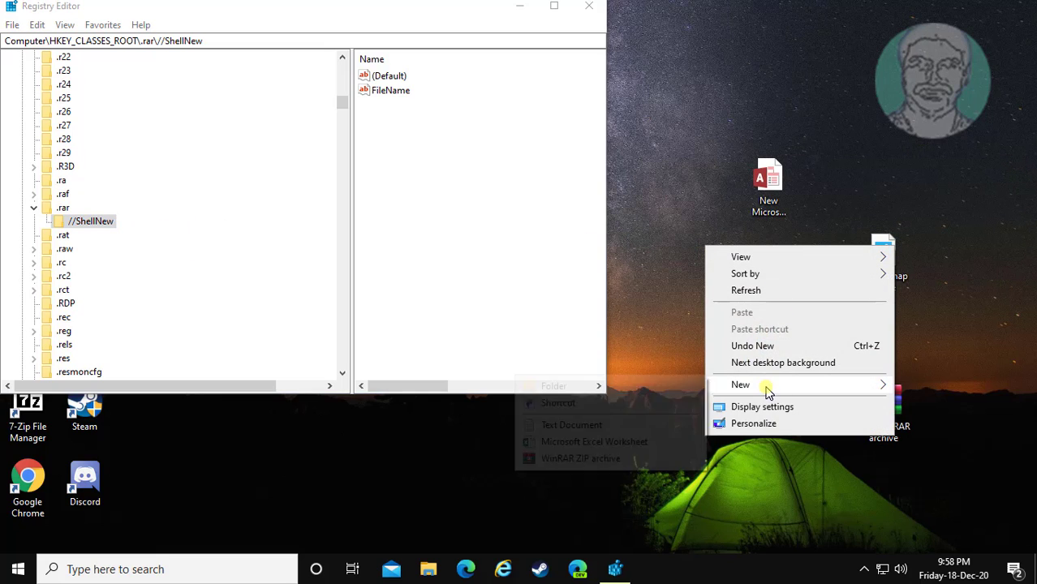
pyautogui.click(595, 426)
# Open the new text document's properties and copy the .txt extension
pyautogui.rightClick(718, 258)
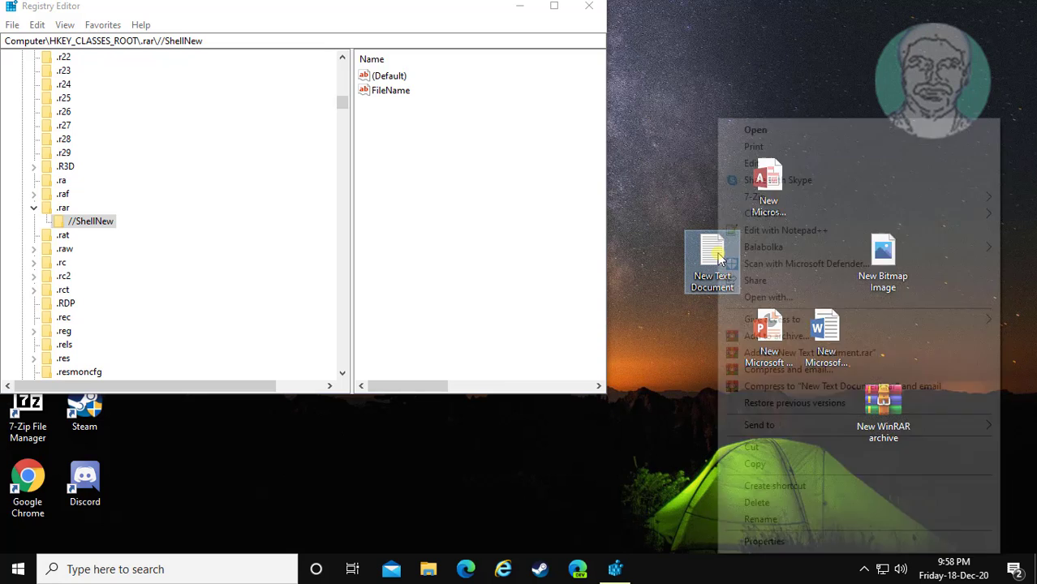
pyautogui.click(776, 542)
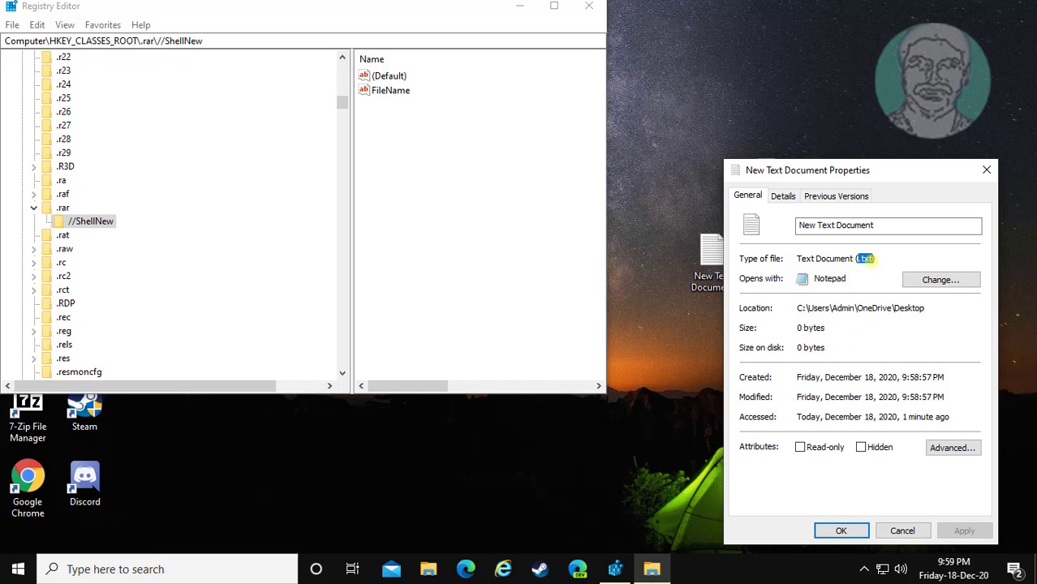
pyautogui.rightClick(867, 260)
pyautogui.click(875, 310)
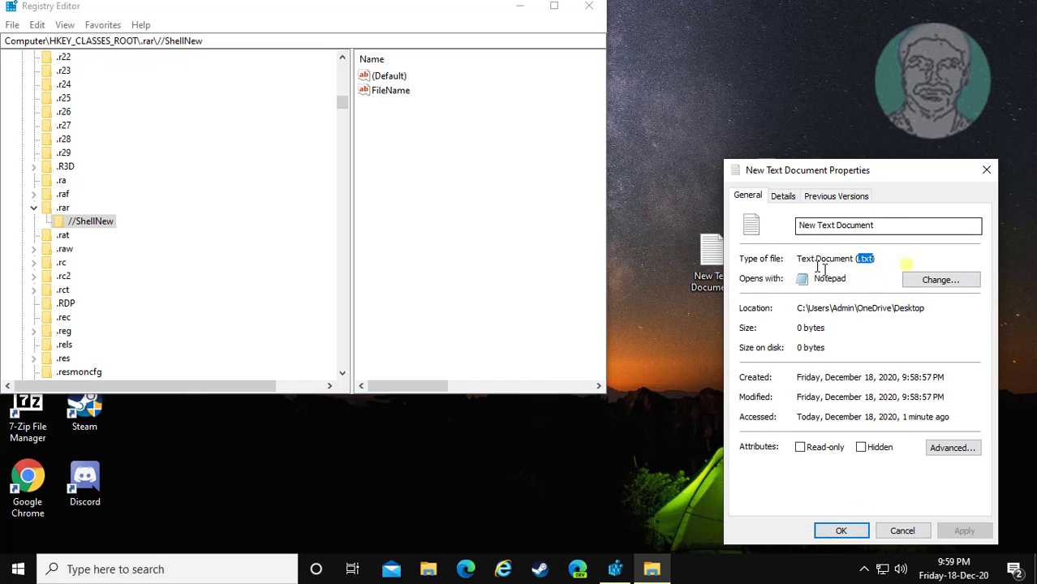
# Search the registry for .txt, replacing the previous search text with the copied extension
pyautogui.click(35, 26)
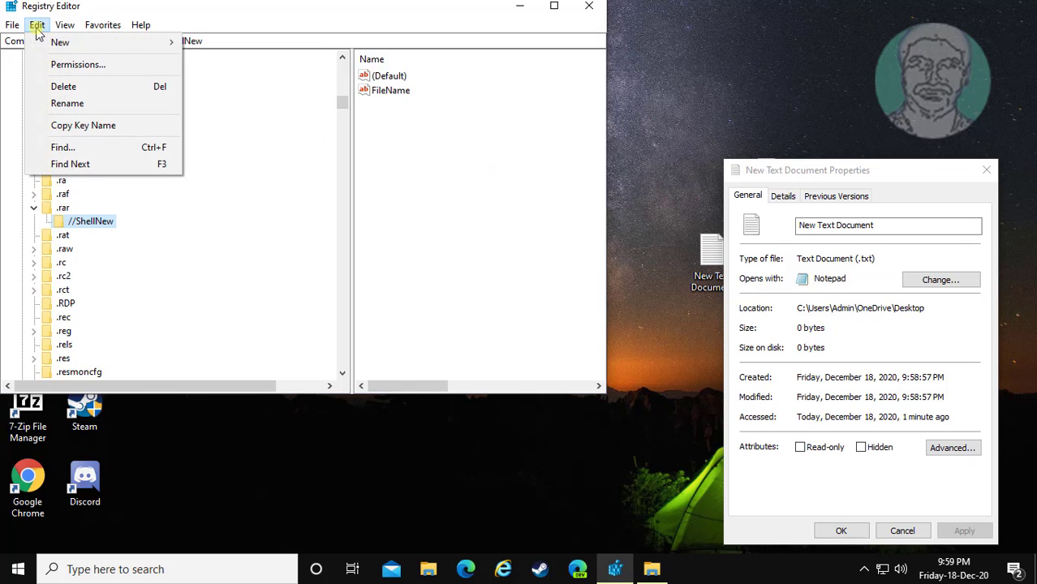
pyautogui.click(54, 147)
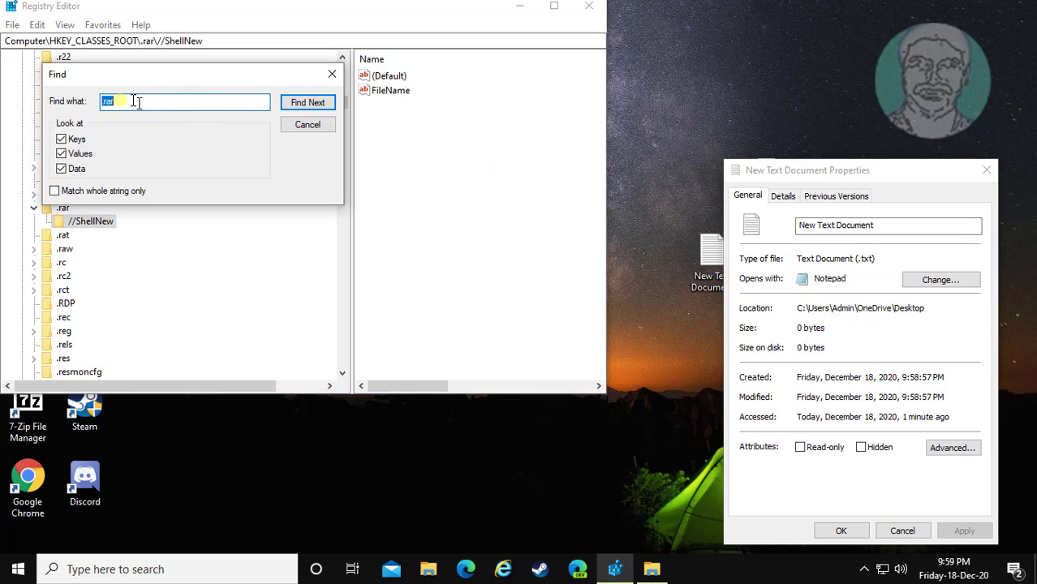
pyautogui.rightClick(105, 99)
pyautogui.click(130, 164)
pyautogui.click(323, 103)
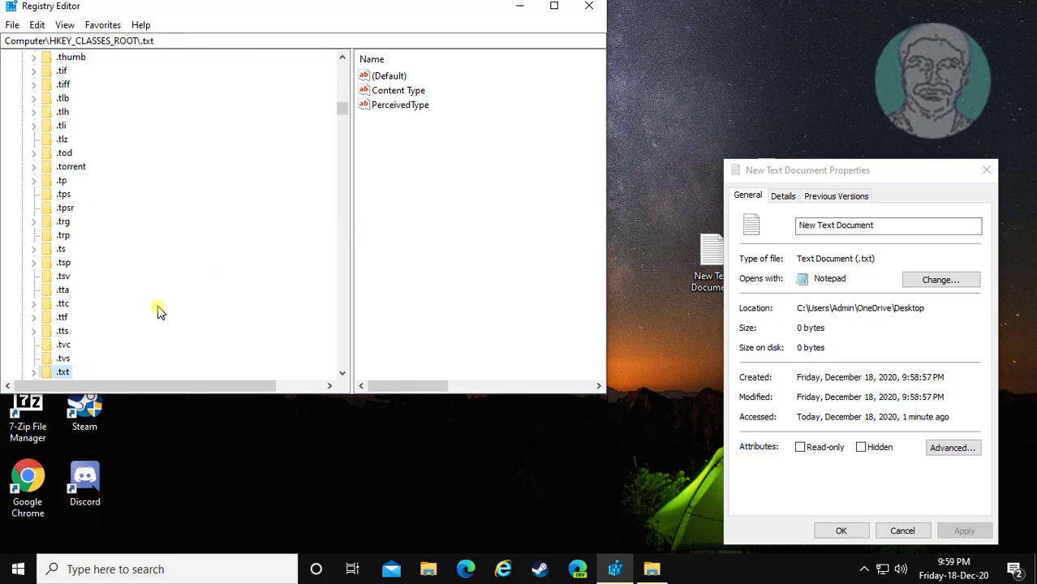
# Rename the ShellNew key under .txt to //ShellNew
pyautogui.scroll(-1, 159, 312)
pyautogui.click(34, 208)
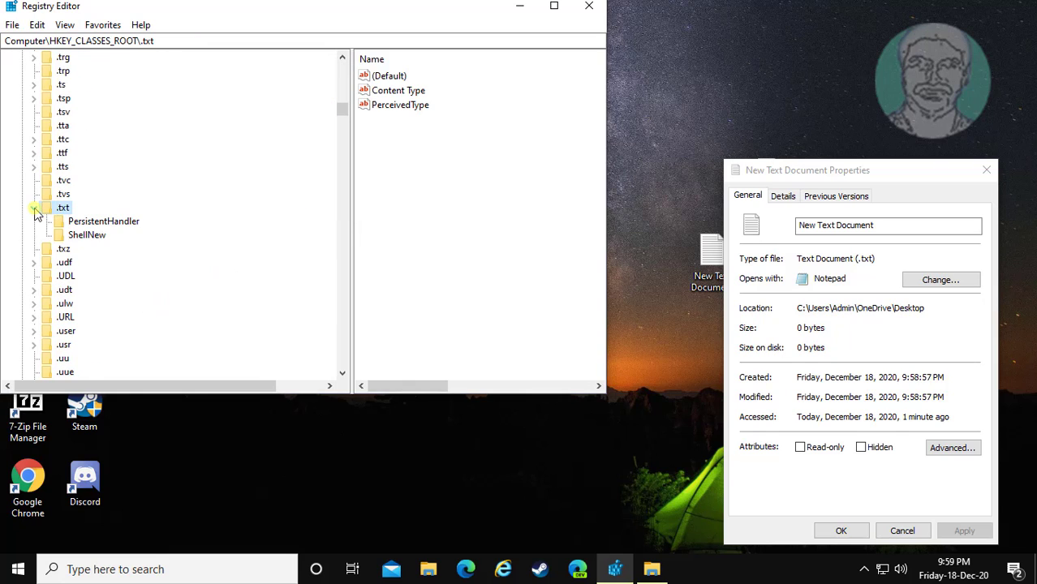
pyautogui.click(75, 237)
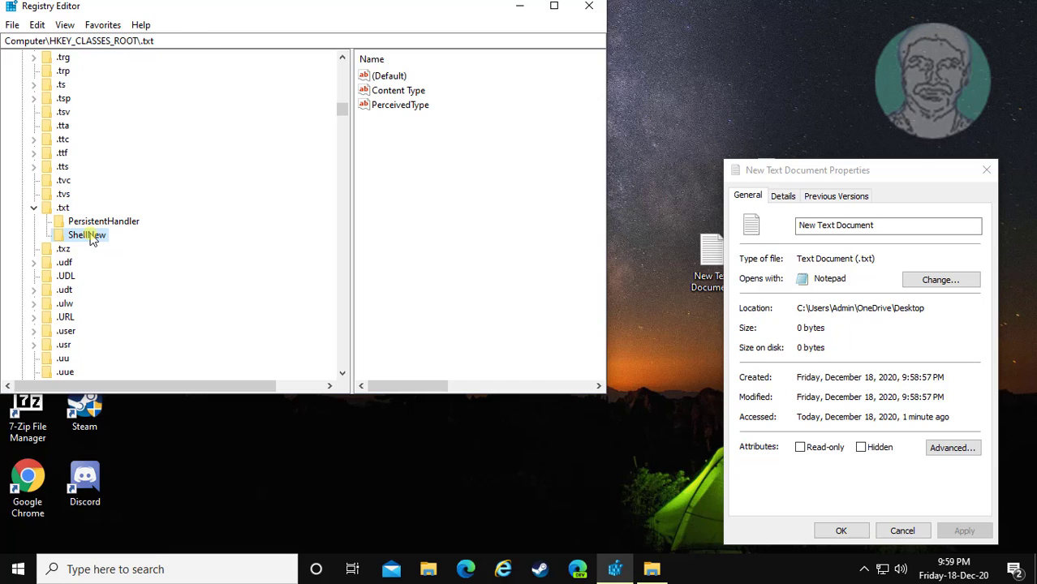
pyautogui.rightClick(91, 236)
pyautogui.click(146, 323)
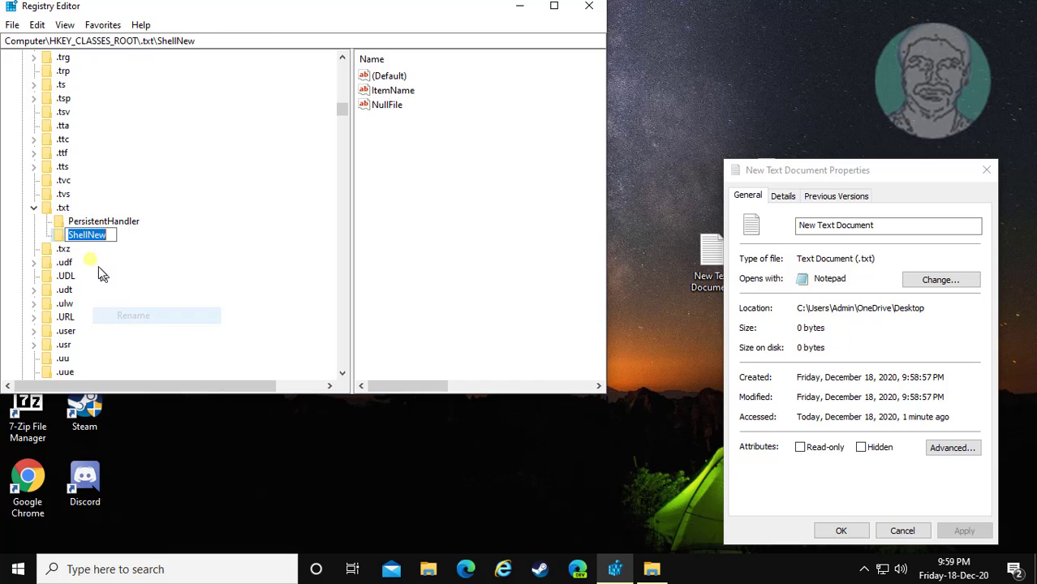
pyautogui.press('Home')
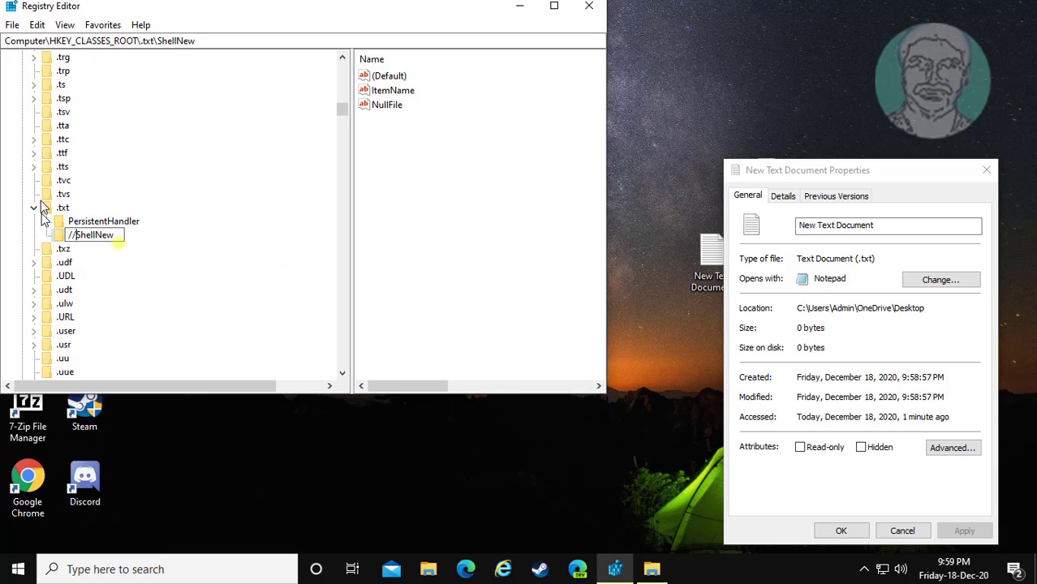
pyautogui.press('Return')
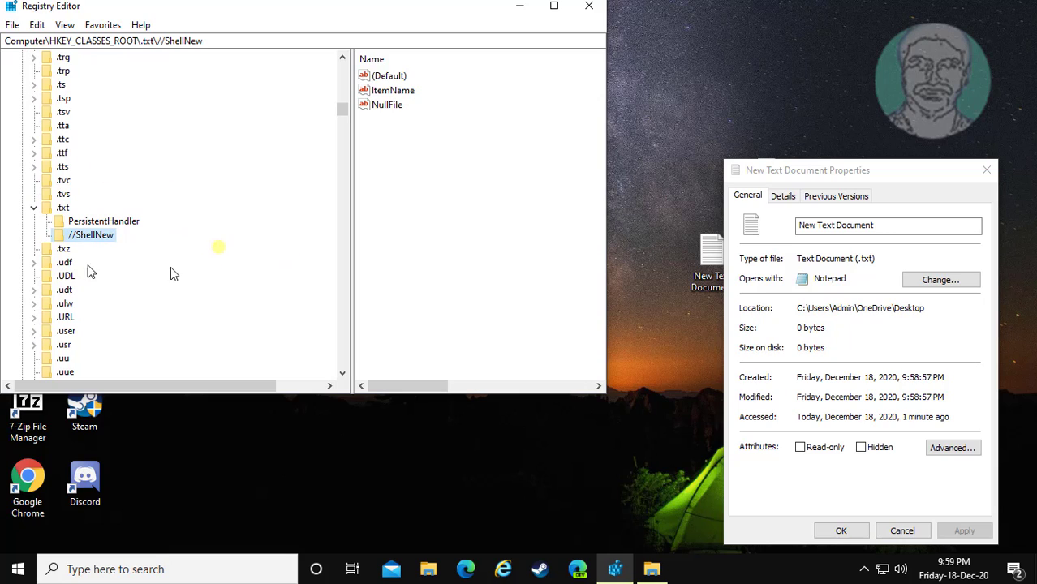
# Close the text document's properties and create a new Microsoft Excel worksheet on the desktop
pyautogui.click(987, 170)
pyautogui.rightClick(704, 351)
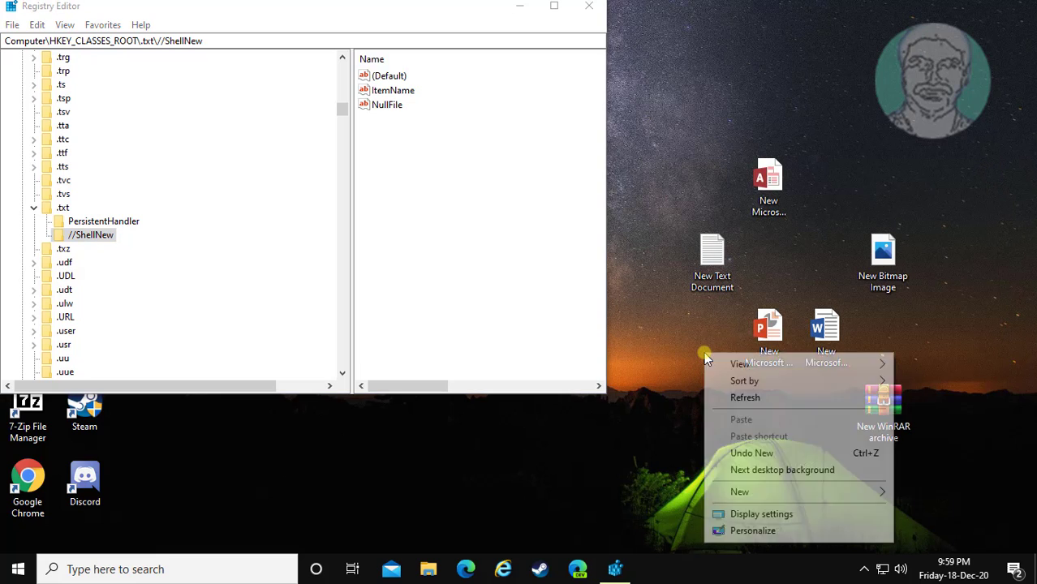
pyautogui.moveTo(757, 493)
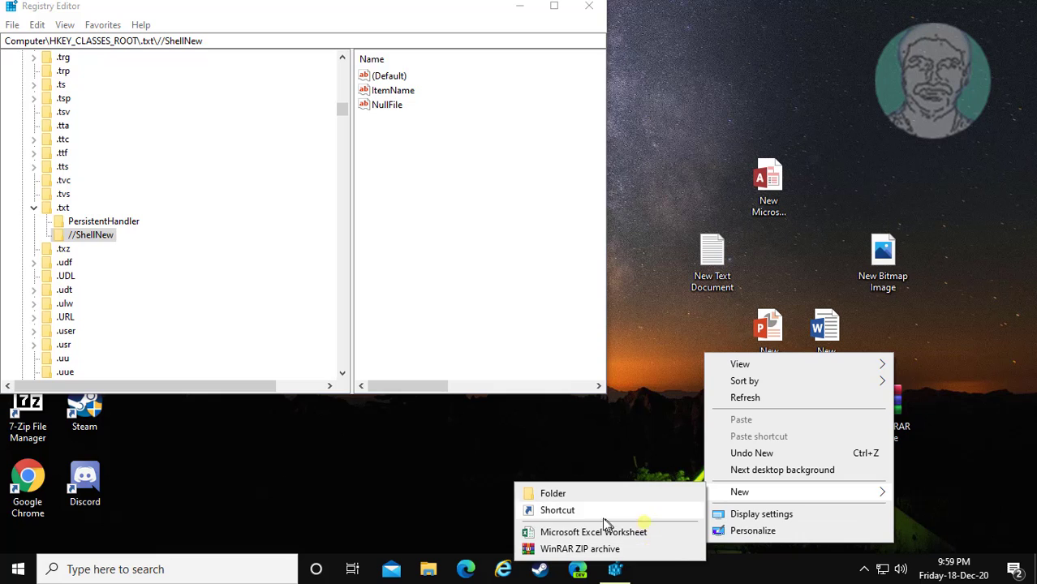
pyautogui.click(647, 534)
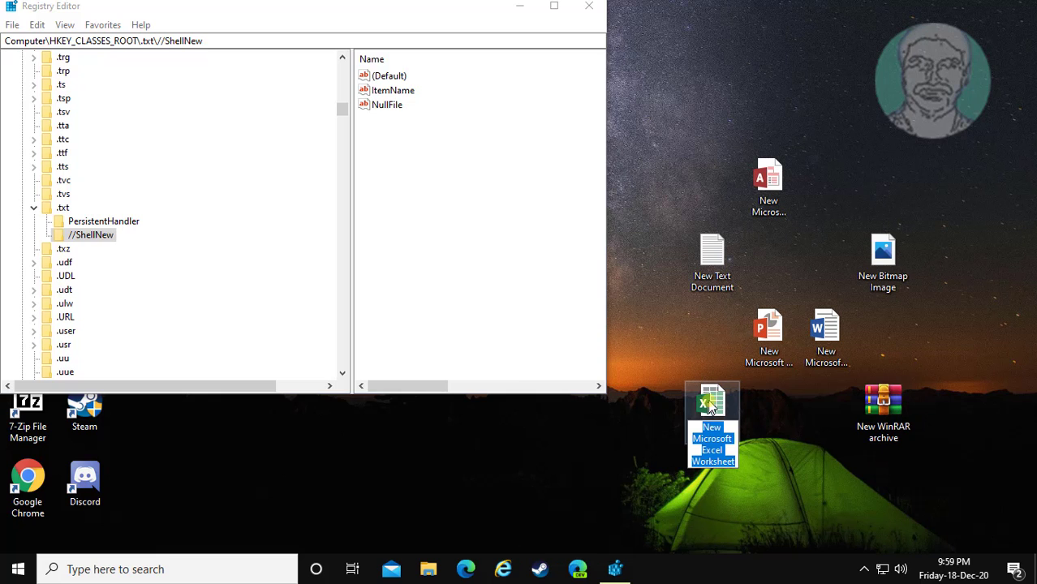
pyautogui.click(704, 471)
# Open the new Excel worksheet's properties and copy the .xlsx extension
pyautogui.rightClick(703, 479)
pyautogui.click(755, 541)
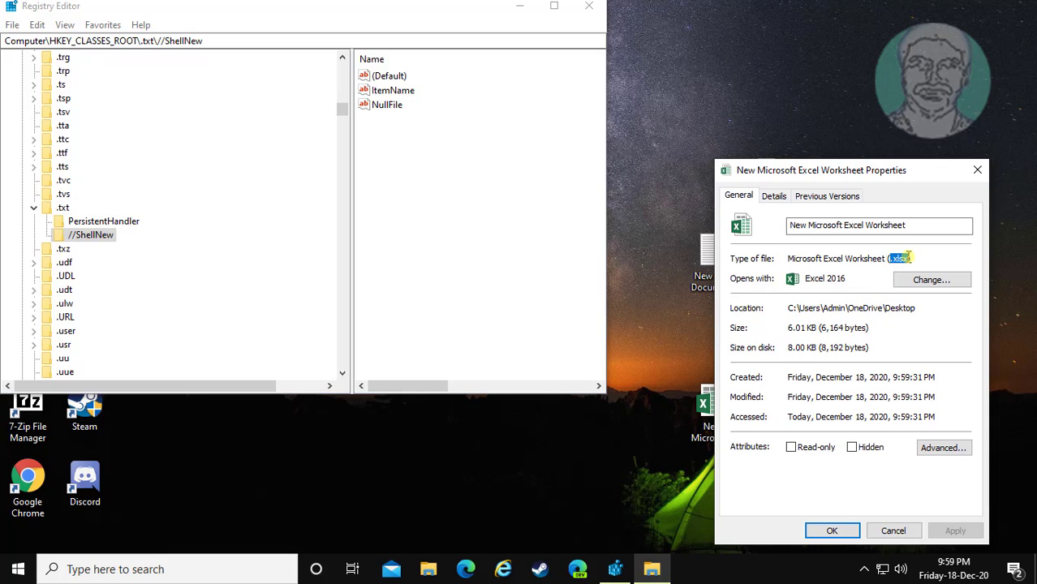
pyautogui.rightClick(900, 258)
pyautogui.click(893, 305)
# Search the registry for .xlsx, replacing the previous search text with the copied extension
pyautogui.click(36, 25)
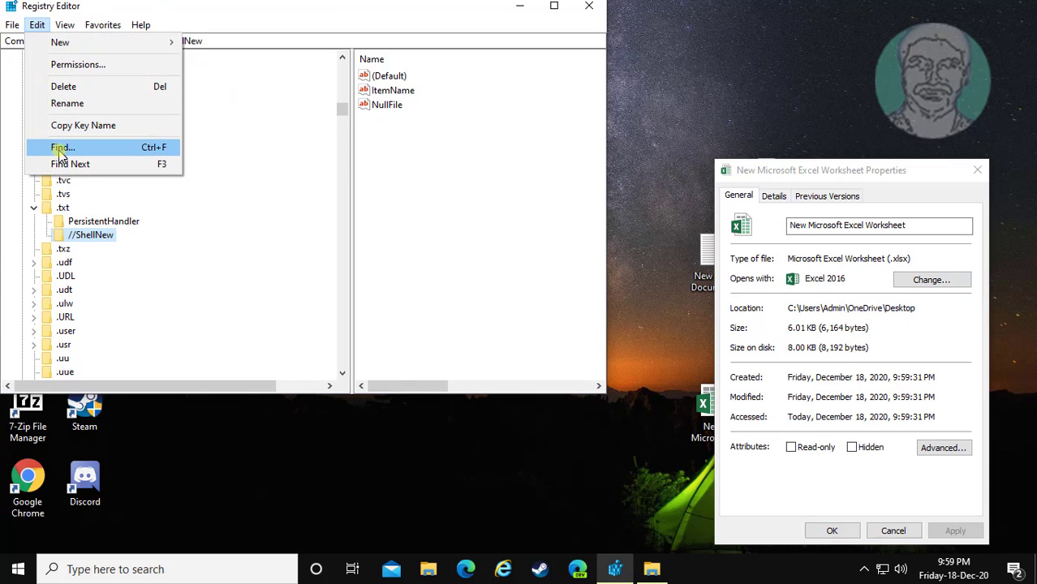
pyautogui.click(61, 146)
pyautogui.rightClick(107, 100)
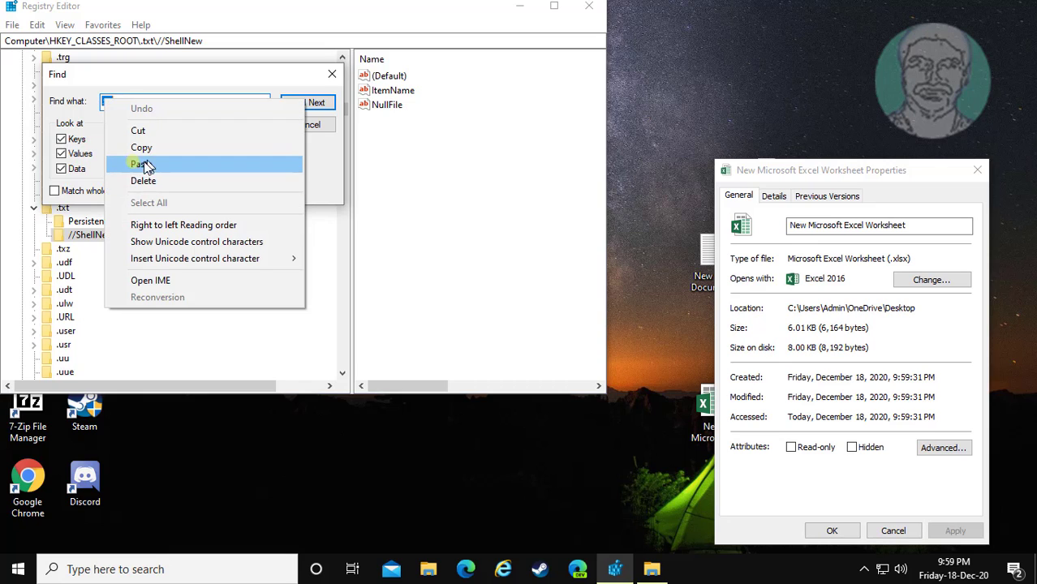
pyautogui.click(140, 164)
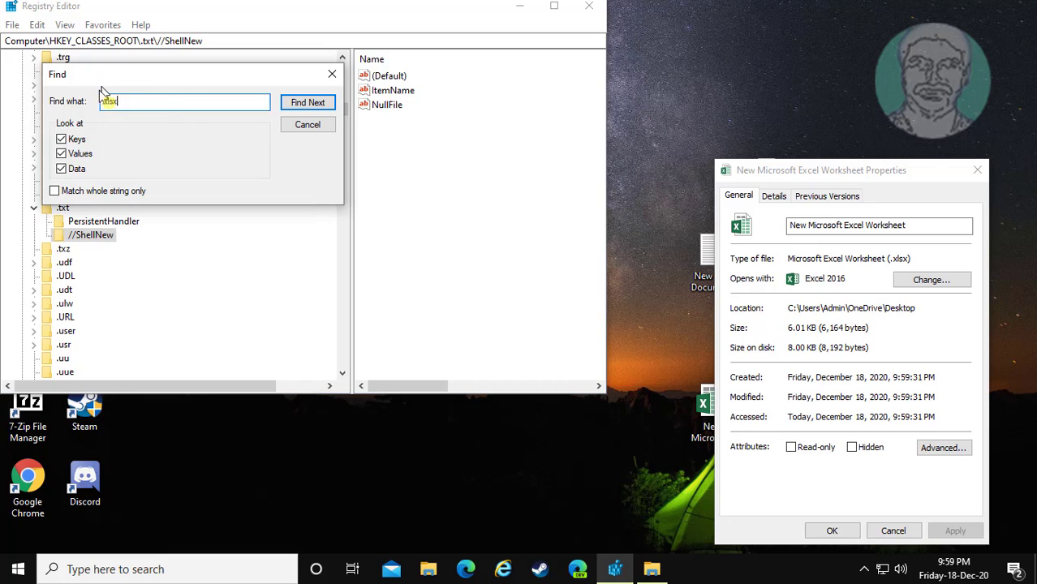
pyautogui.click(307, 102)
# Rename the ShellNew key under .xlsx\Excel.Sheet.12 to //ShellNew
pyautogui.scroll(-3, 157, 276)
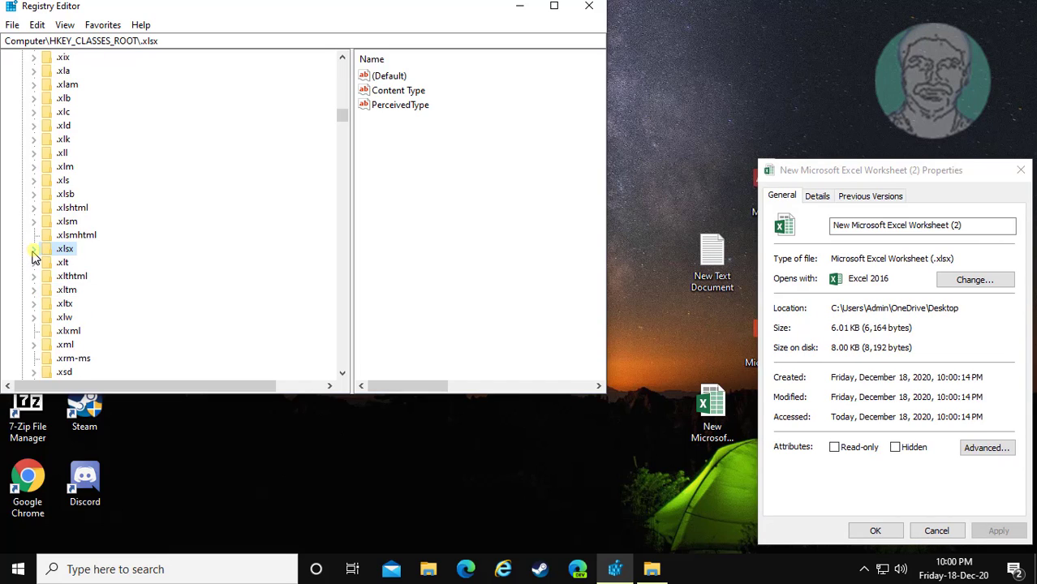
pyautogui.click(33, 249)
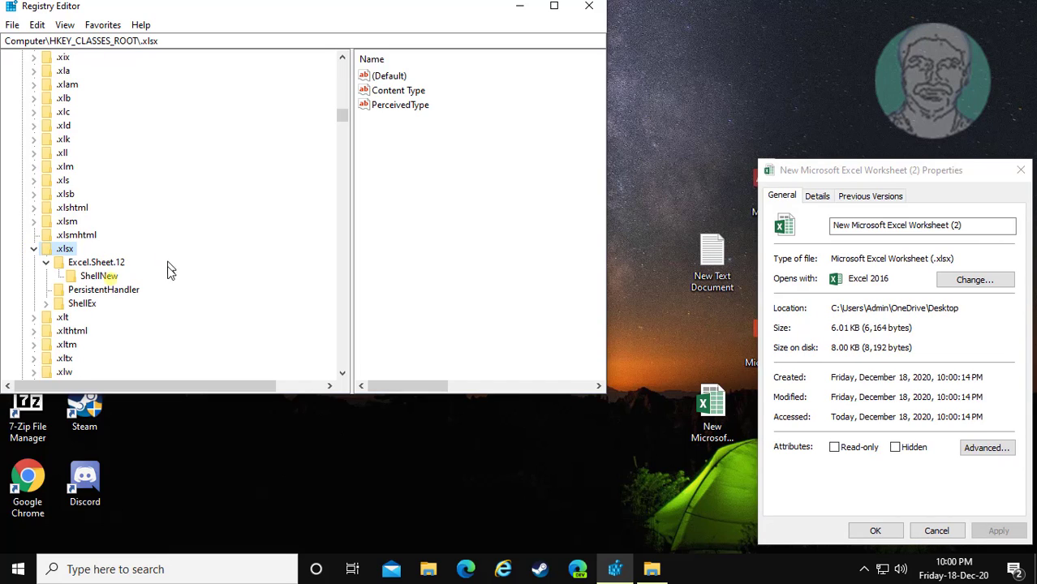
pyautogui.click(91, 264)
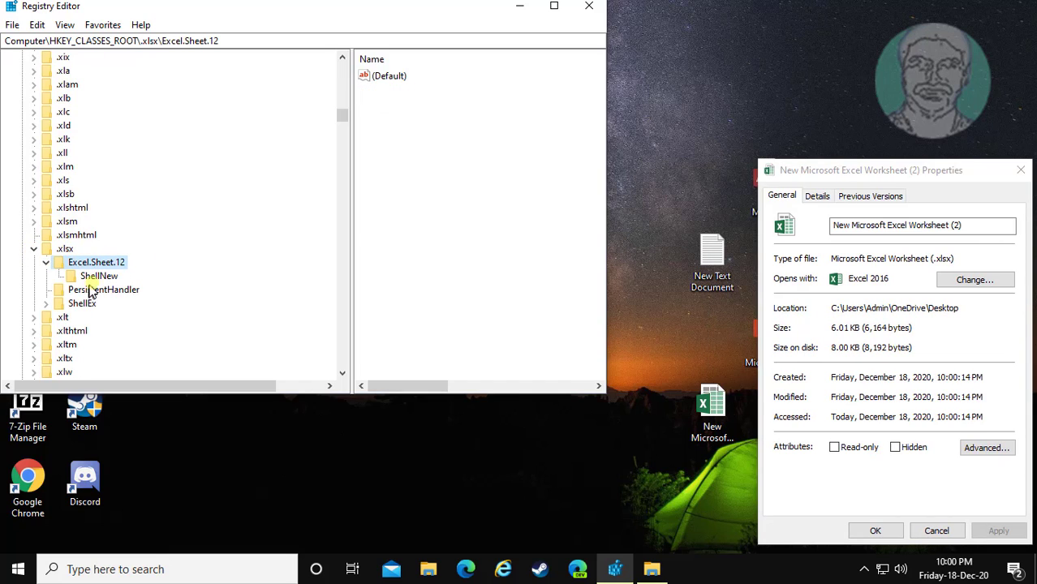
pyautogui.click(109, 278)
pyautogui.rightClick(113, 277)
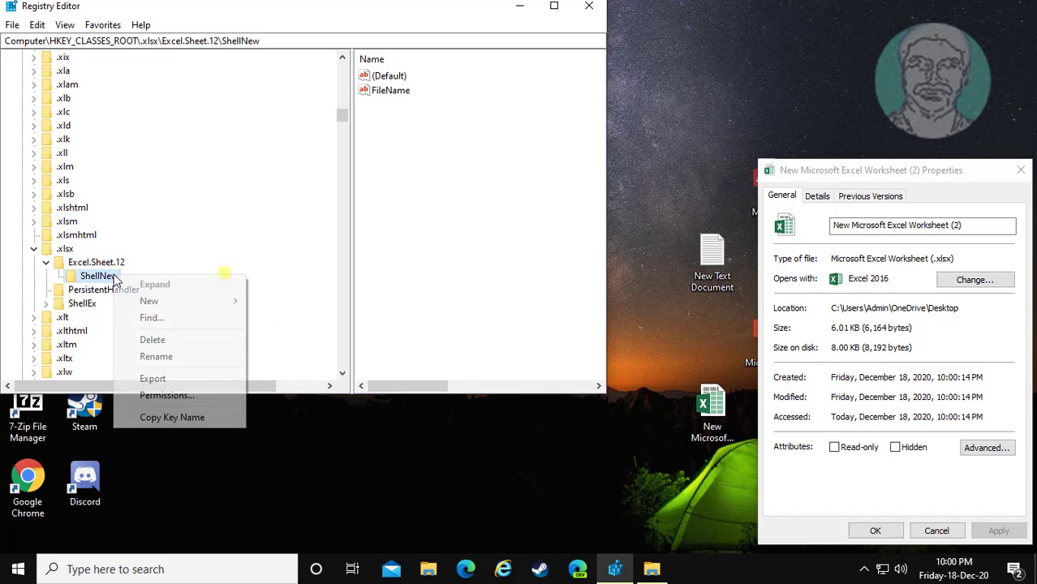
pyautogui.click(174, 357)
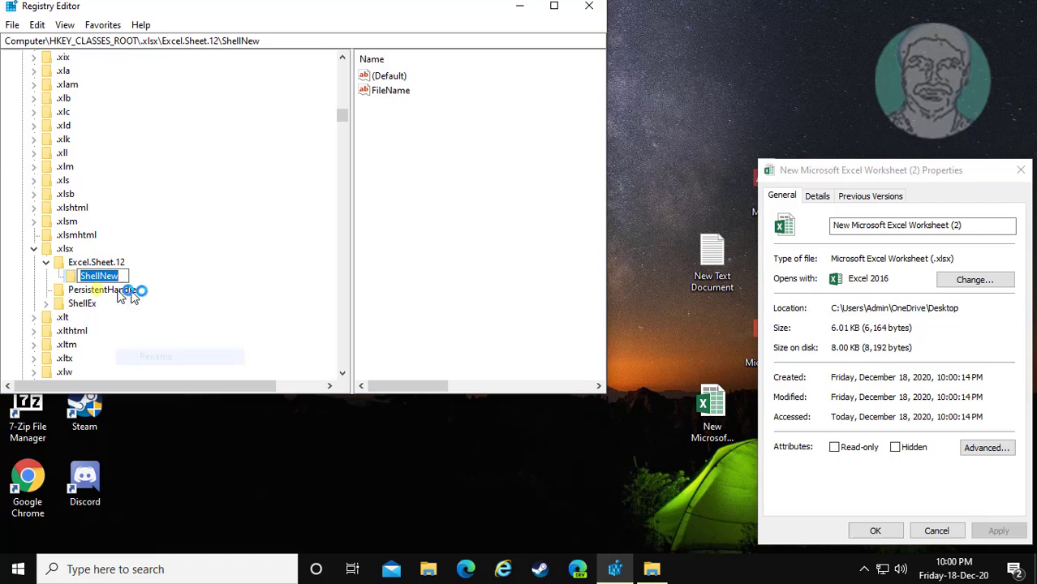
pyautogui.click(79, 276)
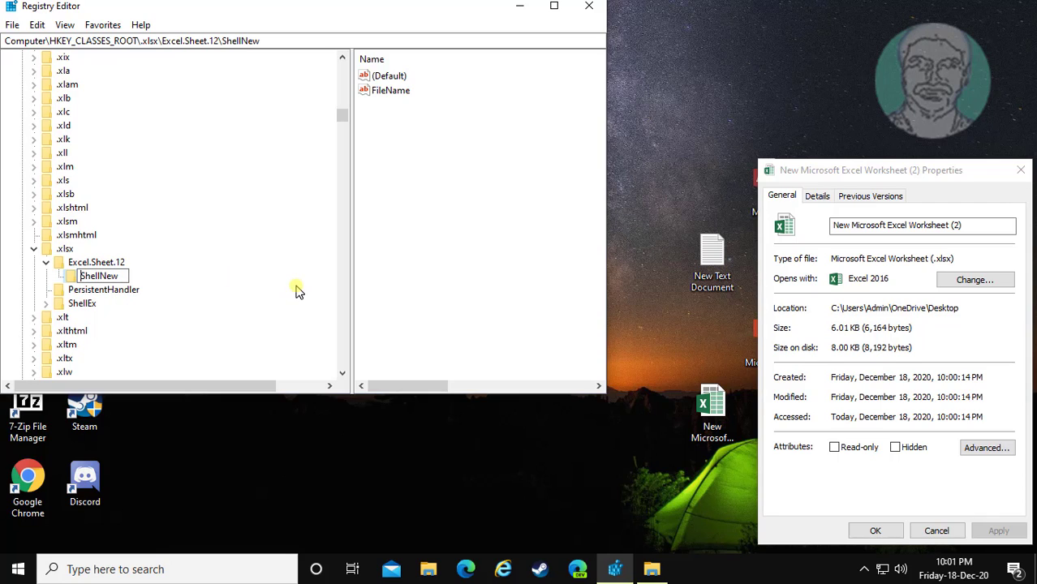
pyautogui.write('//')
pyautogui.click(207, 273)
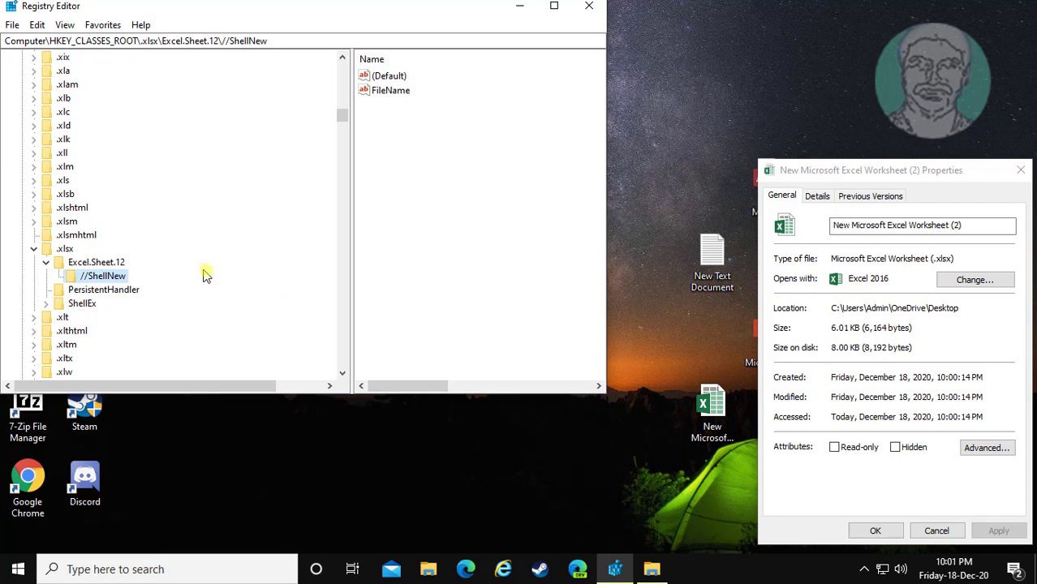
# Close the Excel worksheet's properties and create a new WinRAR ZIP archive on the desktop
pyautogui.click(1020, 170)
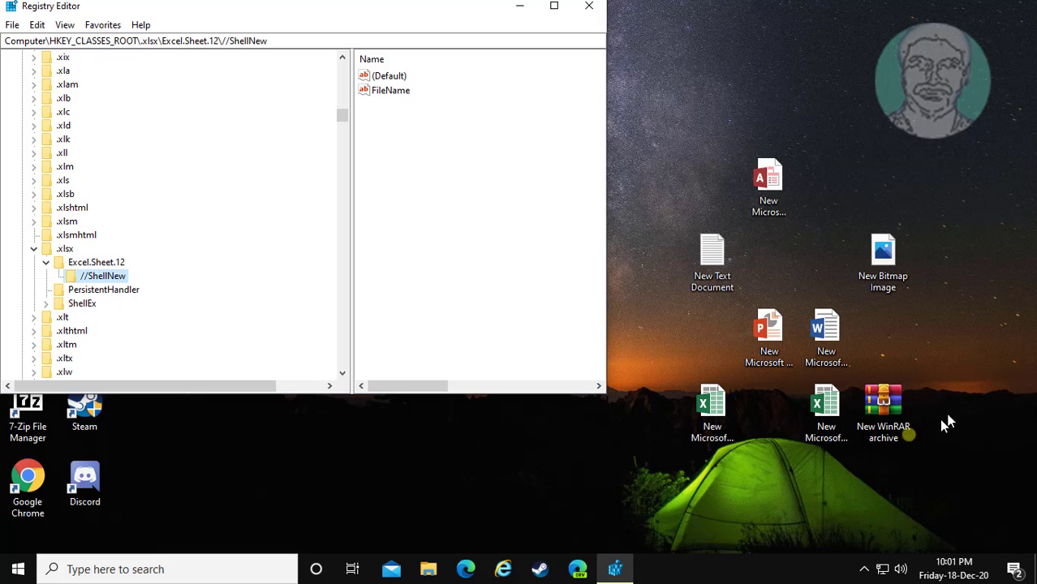
pyautogui.rightClick(769, 405)
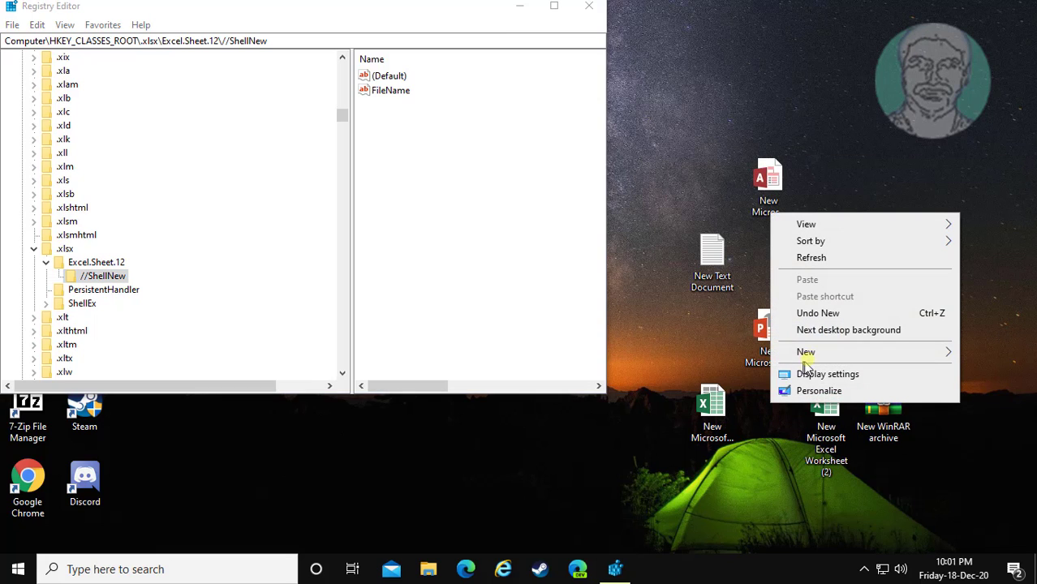
pyautogui.moveTo(820, 354)
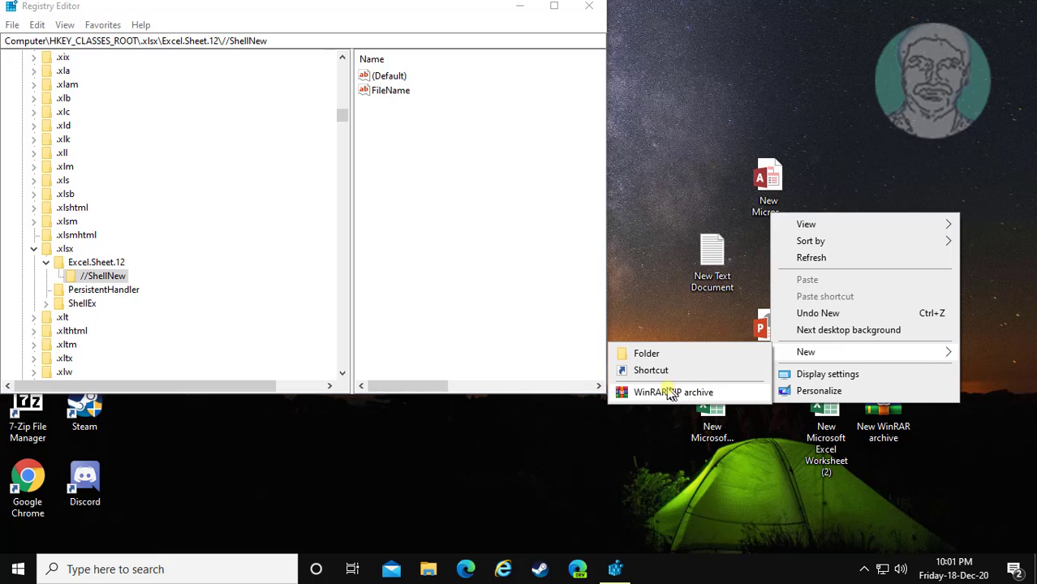
pyautogui.click(711, 393)
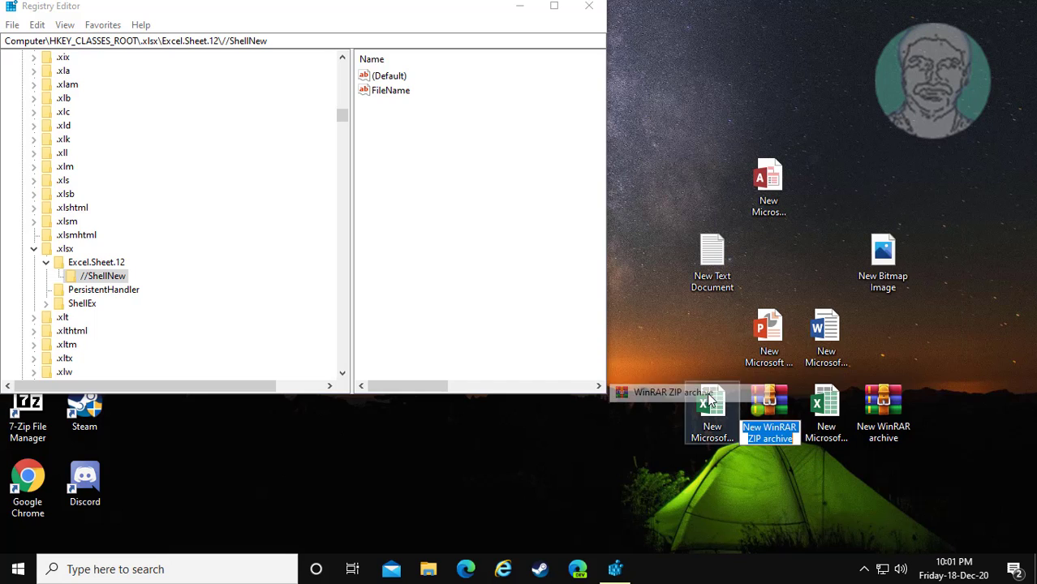
# Open the new WinRAR ZIP archive's properties and copy the .zip extension
pyautogui.rightClick(777, 402)
pyautogui.click(833, 540)
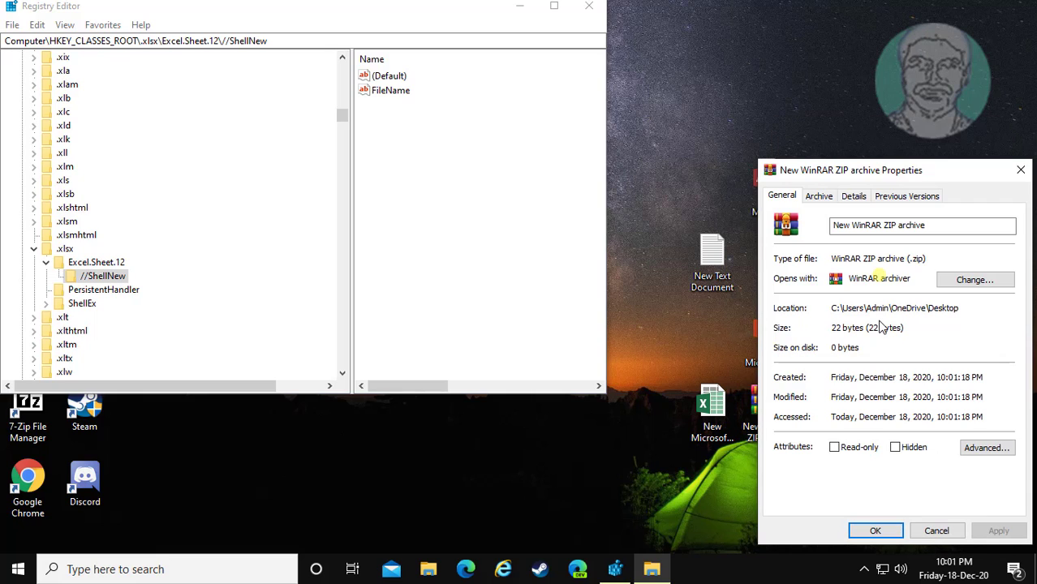
pyautogui.rightClick(920, 260)
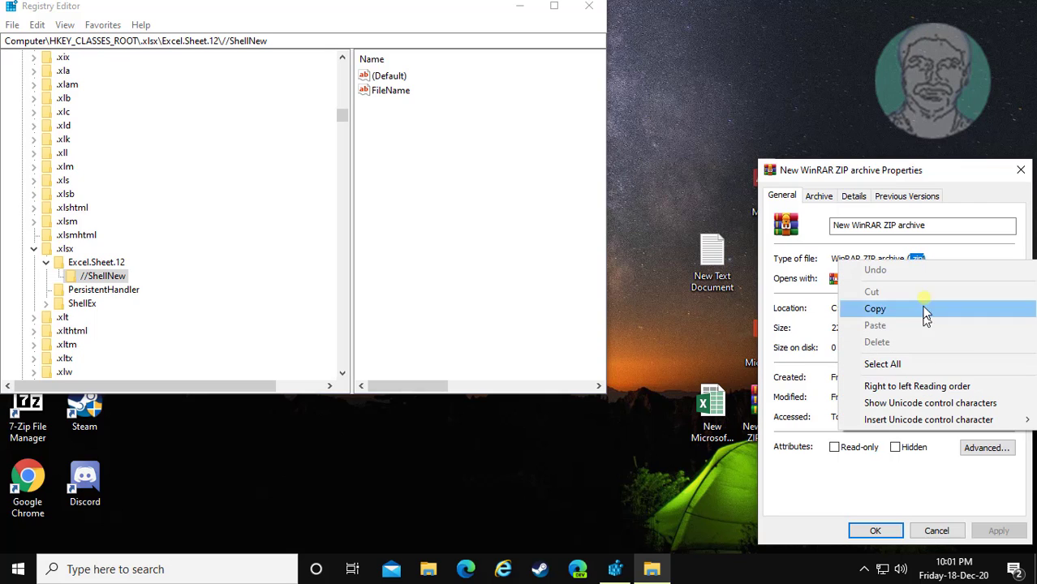
pyautogui.click(889, 308)
# Search the registry for .zip, replacing the previous search text with the copied extension
pyautogui.click(38, 24)
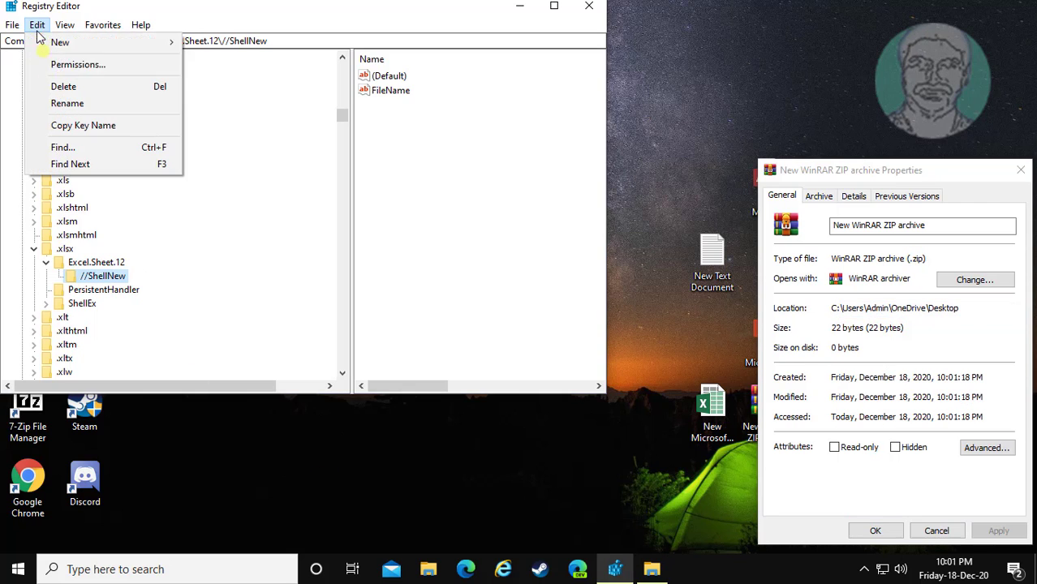
pyautogui.click(61, 145)
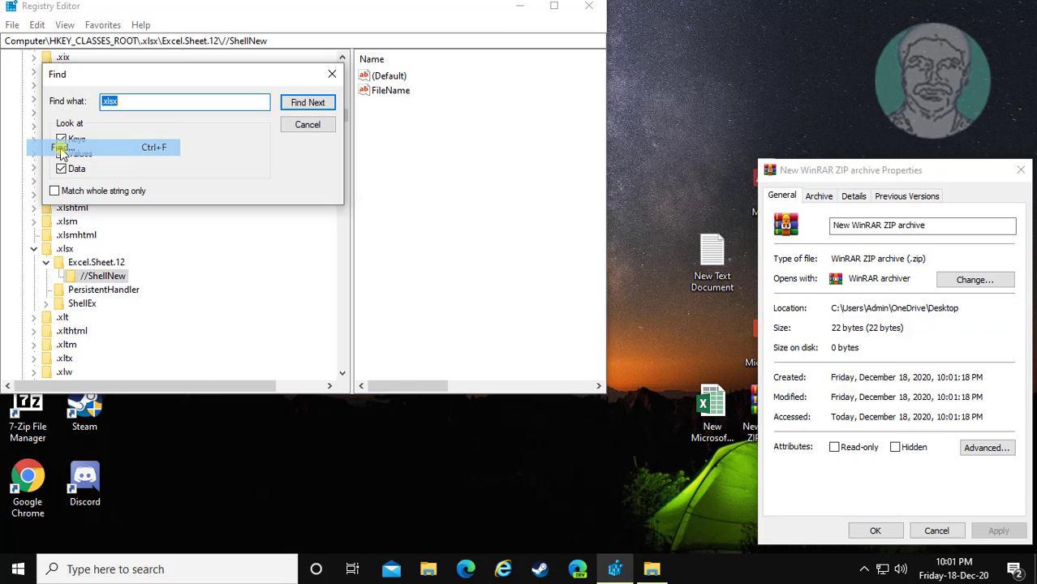
pyautogui.rightClick(108, 101)
pyautogui.click(145, 166)
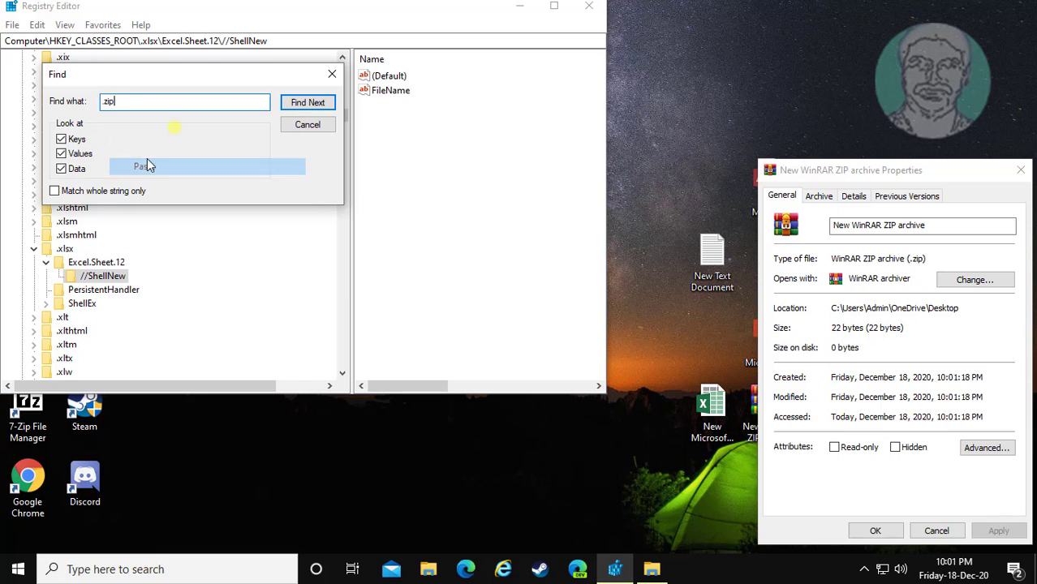
pyautogui.click(306, 102)
# Rename the ShellNew key under .zip to //ShellNew and close the ZIP archive's properties
pyautogui.scroll(-4, 197, 297)
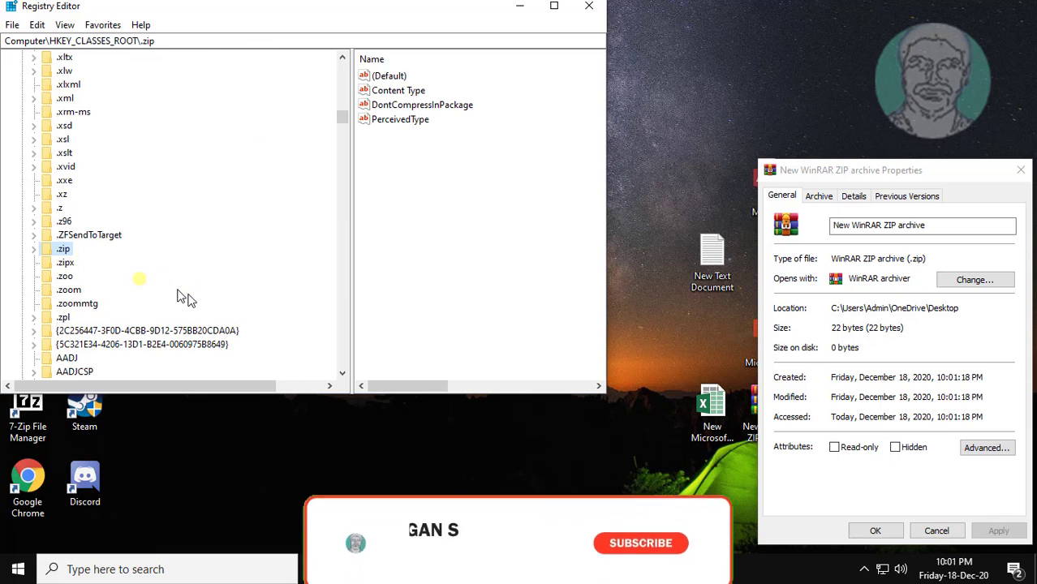
pyautogui.press('Right')
pyautogui.press('Right')
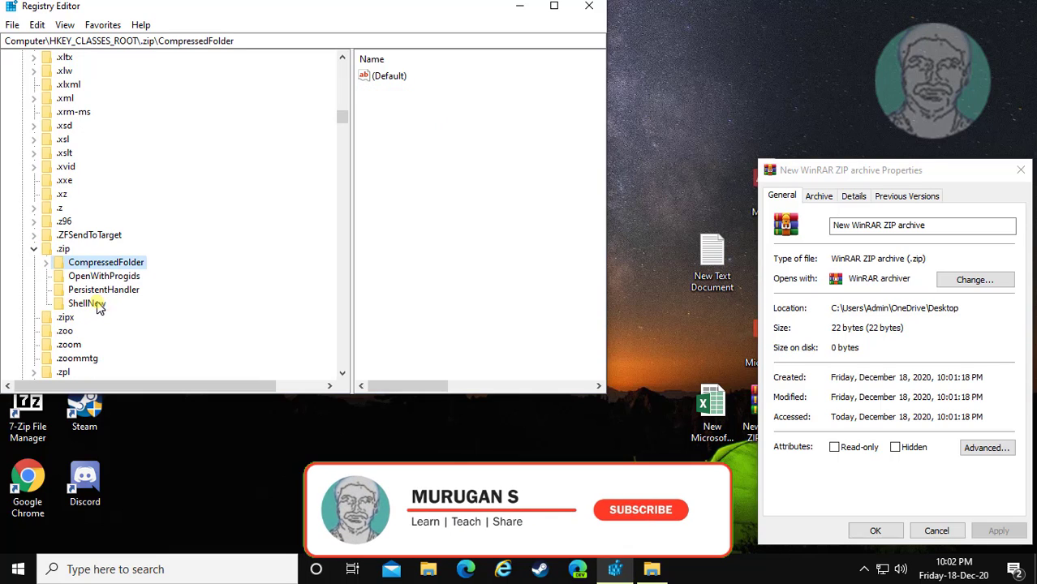
pyautogui.click(87, 303)
pyautogui.rightClick(97, 306)
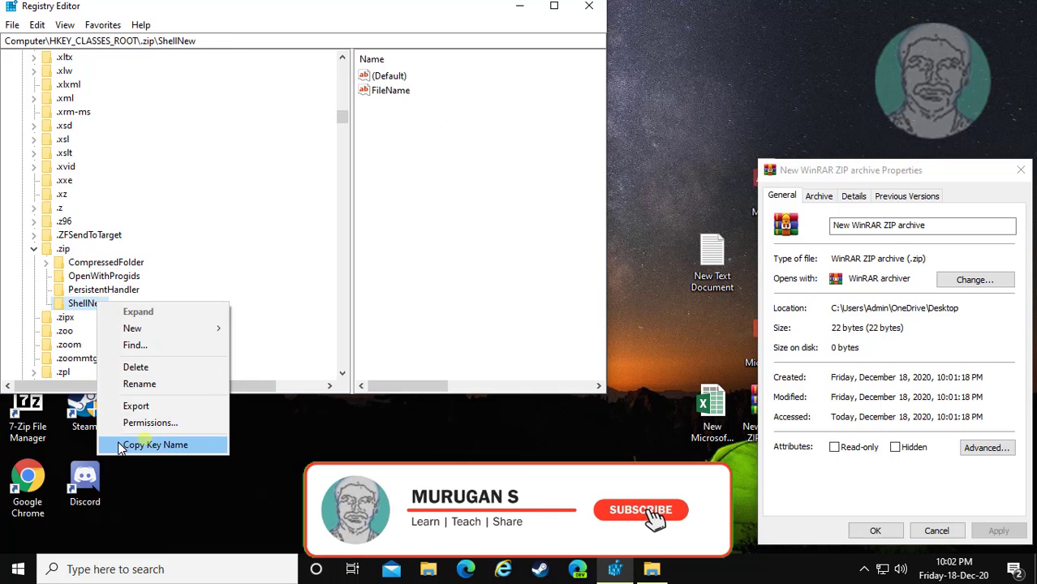
pyautogui.click(139, 383)
pyautogui.press('Home')
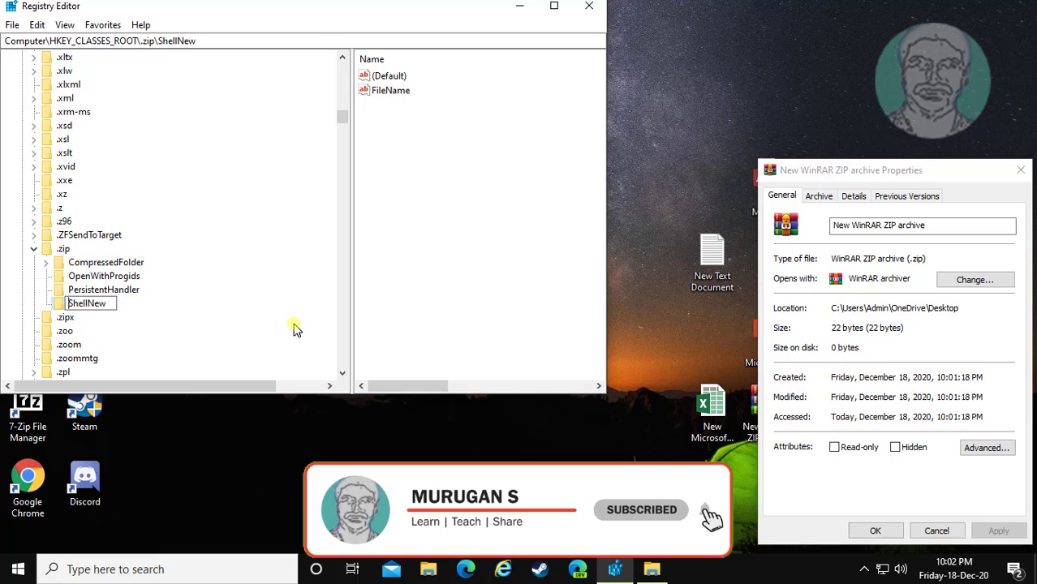
pyautogui.write('//')
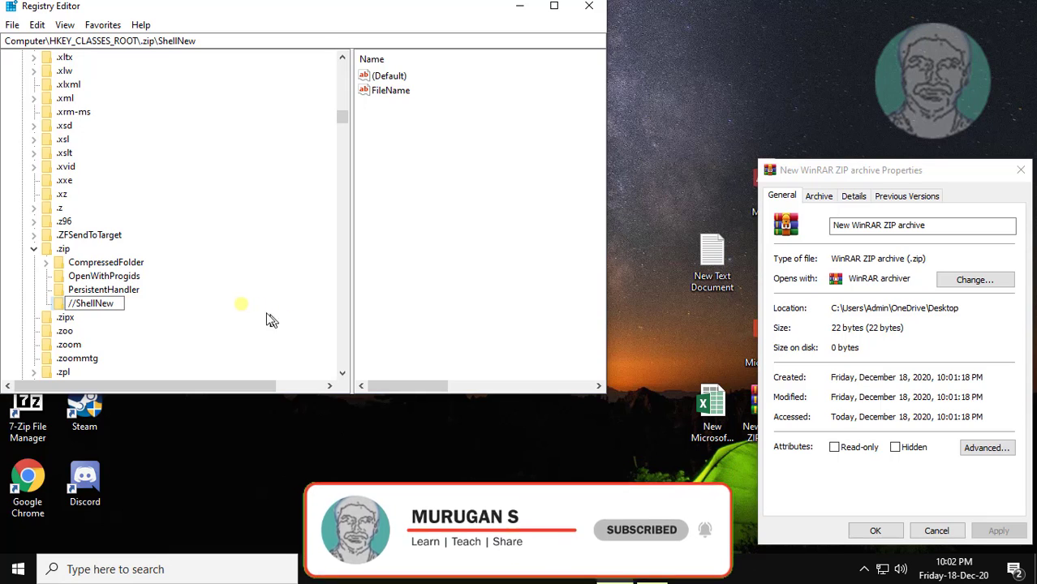
pyautogui.click(297, 314)
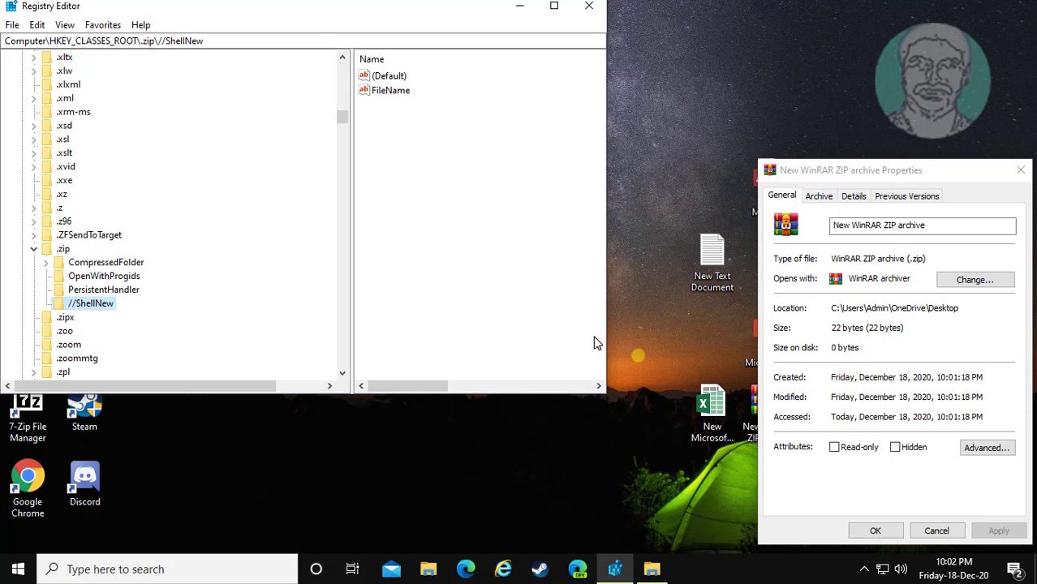
pyautogui.click(668, 345)
pyautogui.click(955, 532)
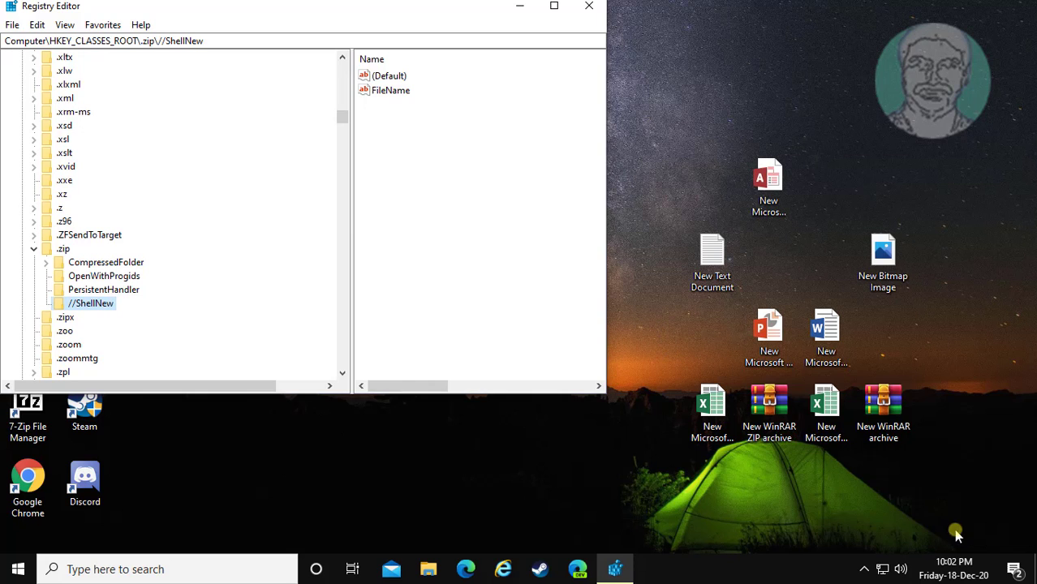
# Check which item types the desktop's New context menu still offers
pyautogui.rightClick(684, 329)
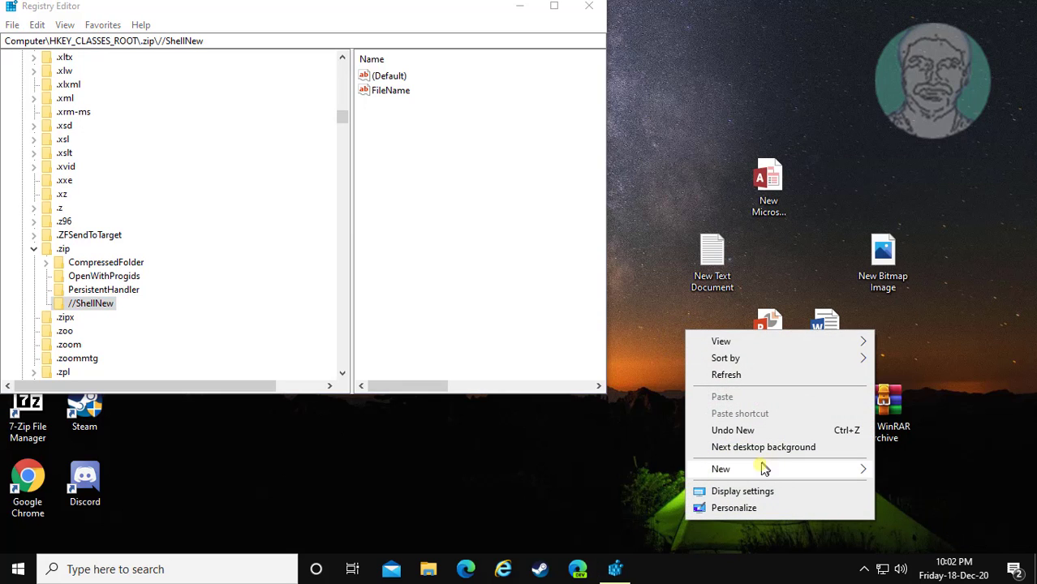
pyautogui.moveTo(748, 471)
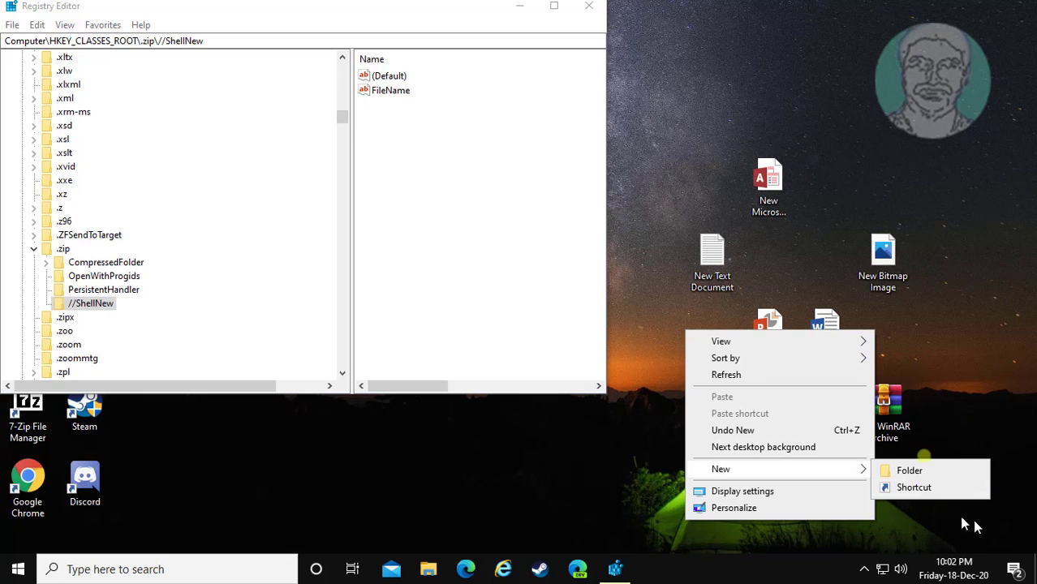
pyautogui.click(1029, 411)
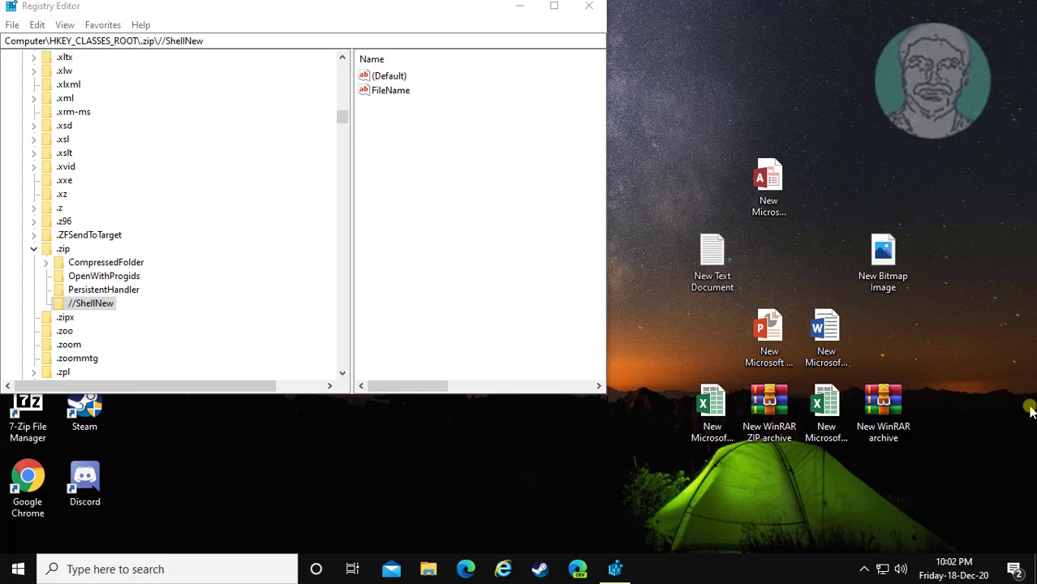
# Close the Registry Editor and delete all the newly created test files from the desktop
pyautogui.click(592, 10)
pyautogui.moveTo(1006, 102); pyautogui.dragTo(664, 469)
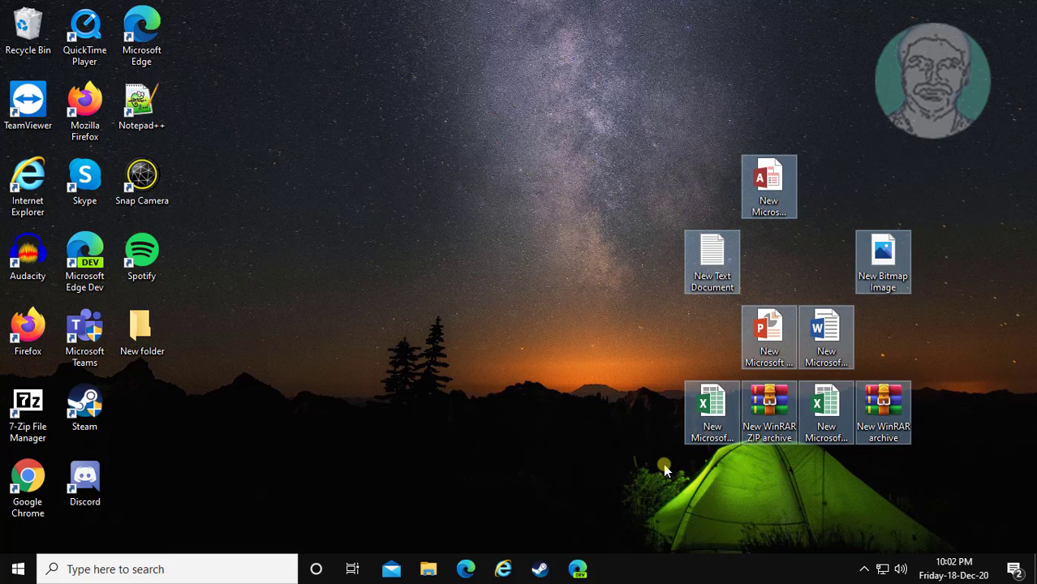
pyautogui.press('Delete')
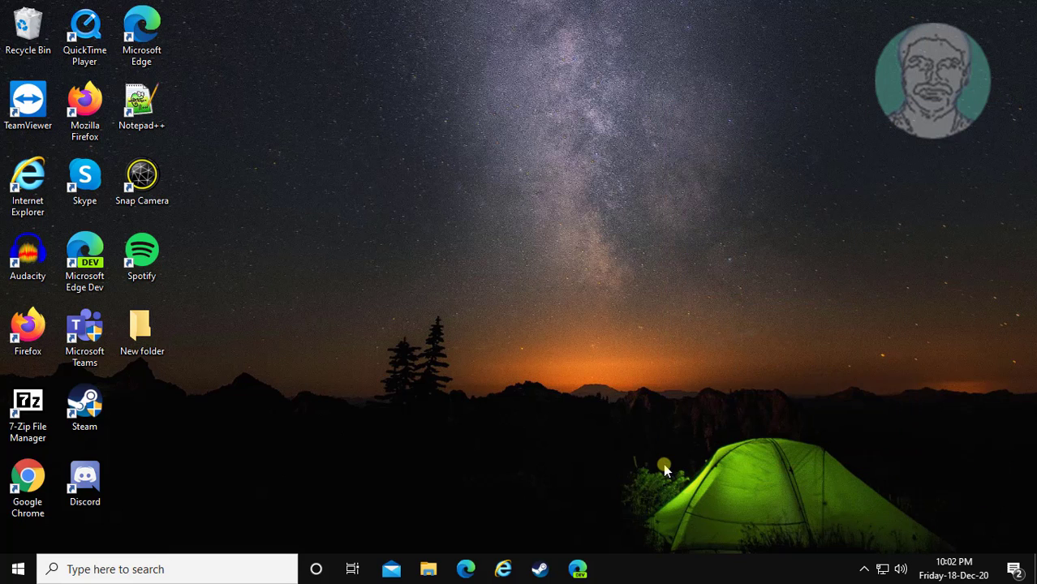
# Recheck the entries in the New context menu on the cleaned-up desktop
pyautogui.rightClick(602, 208)
pyautogui.moveTo(643, 343)
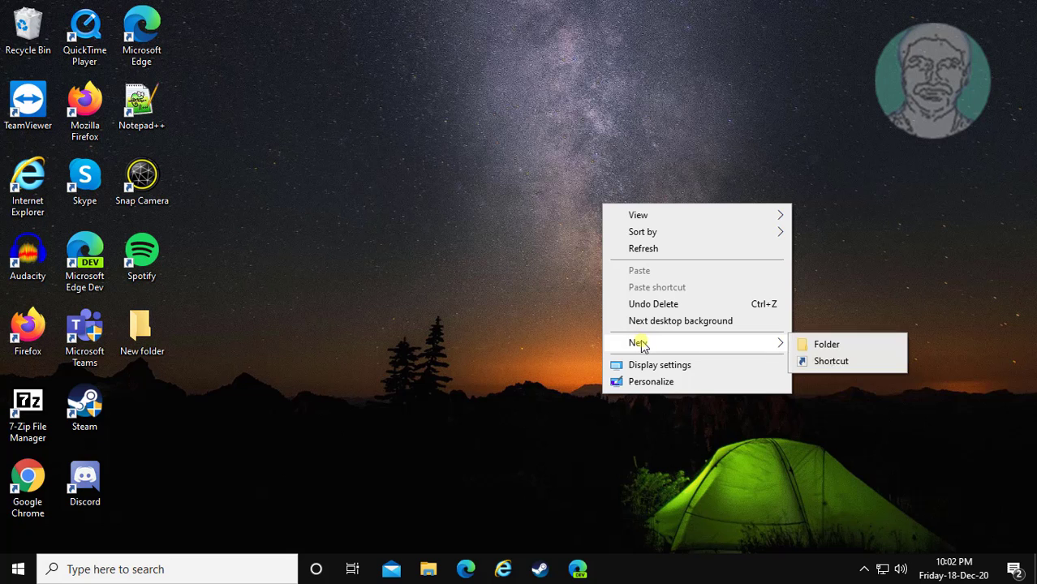
pyautogui.click(1007, 422)
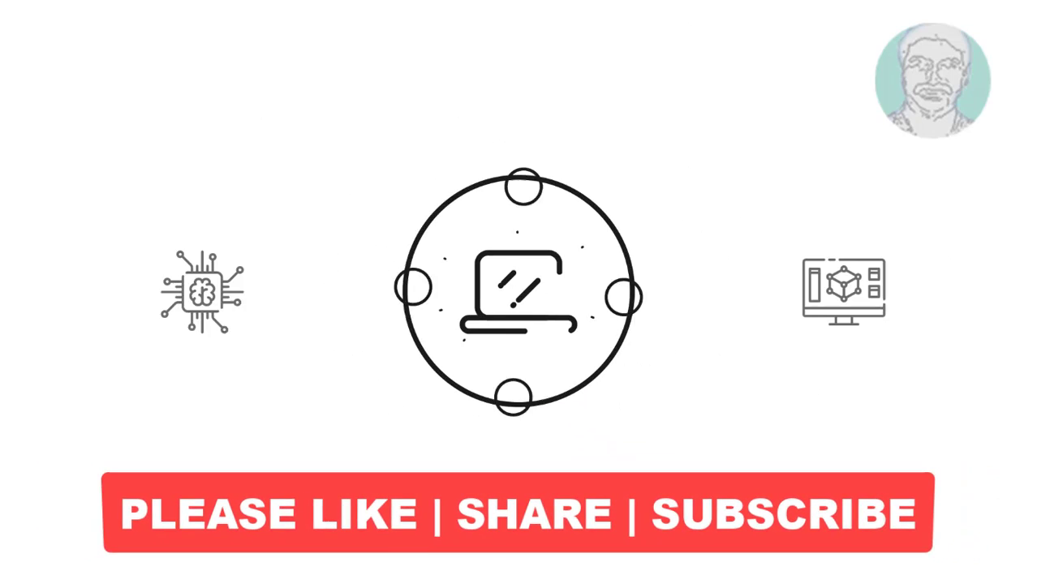